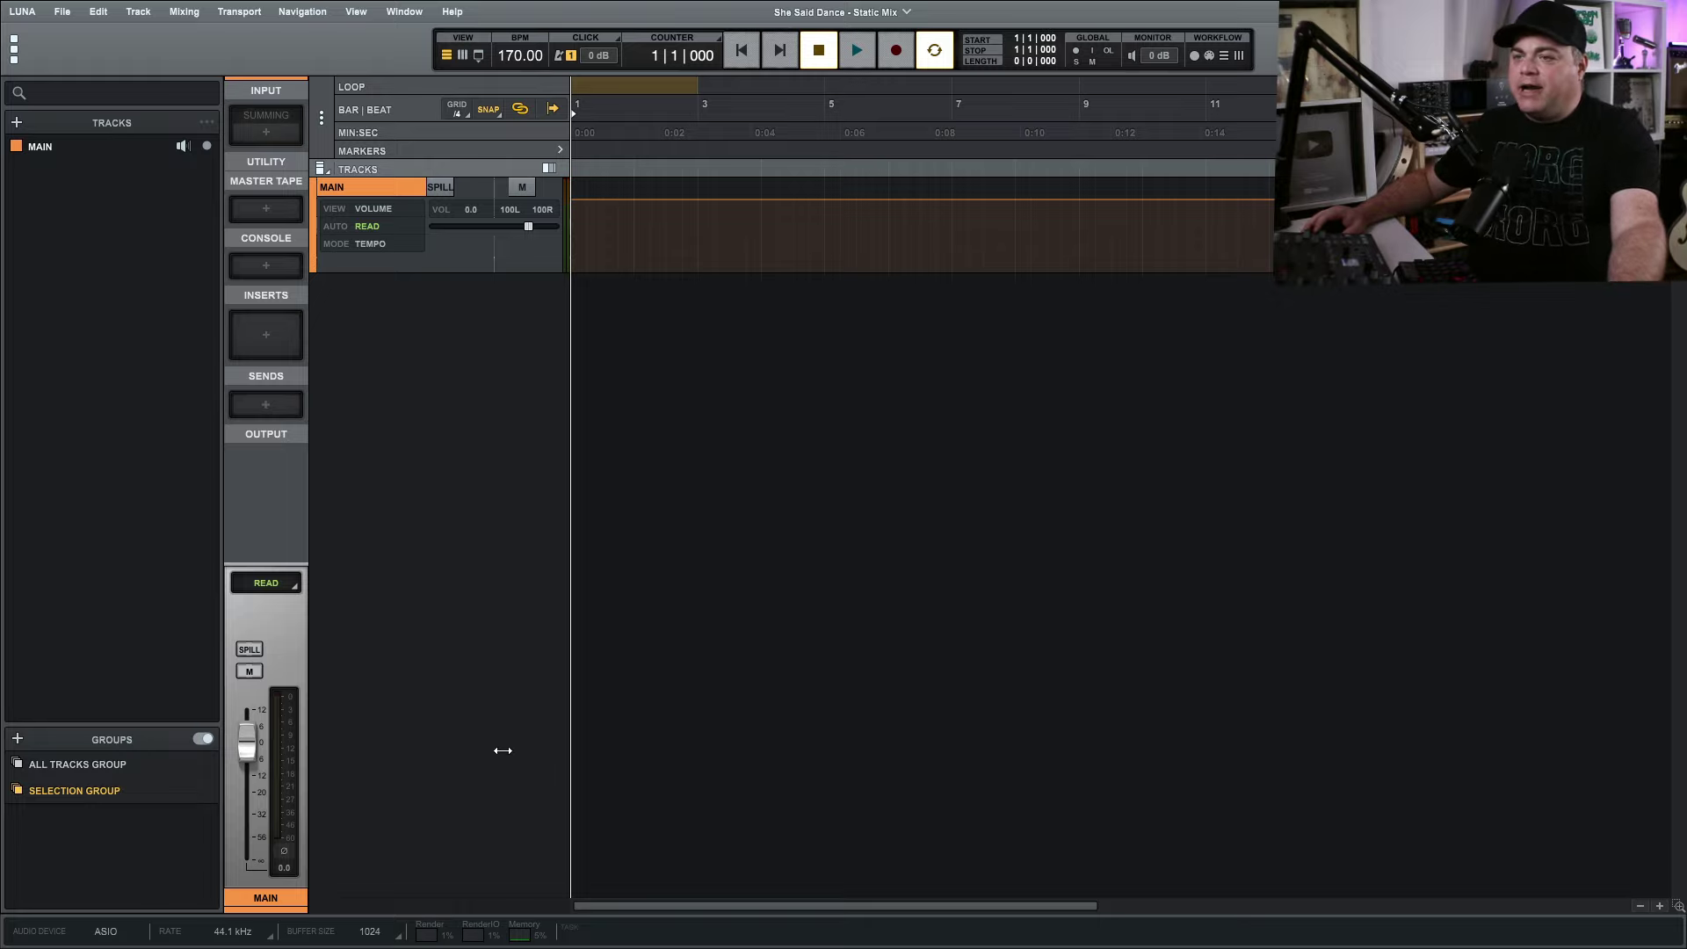
Step: Select the 16 stems from Backing Vox1 through Toms and drag them onto the LUNA timeline
key("alt+Tab")
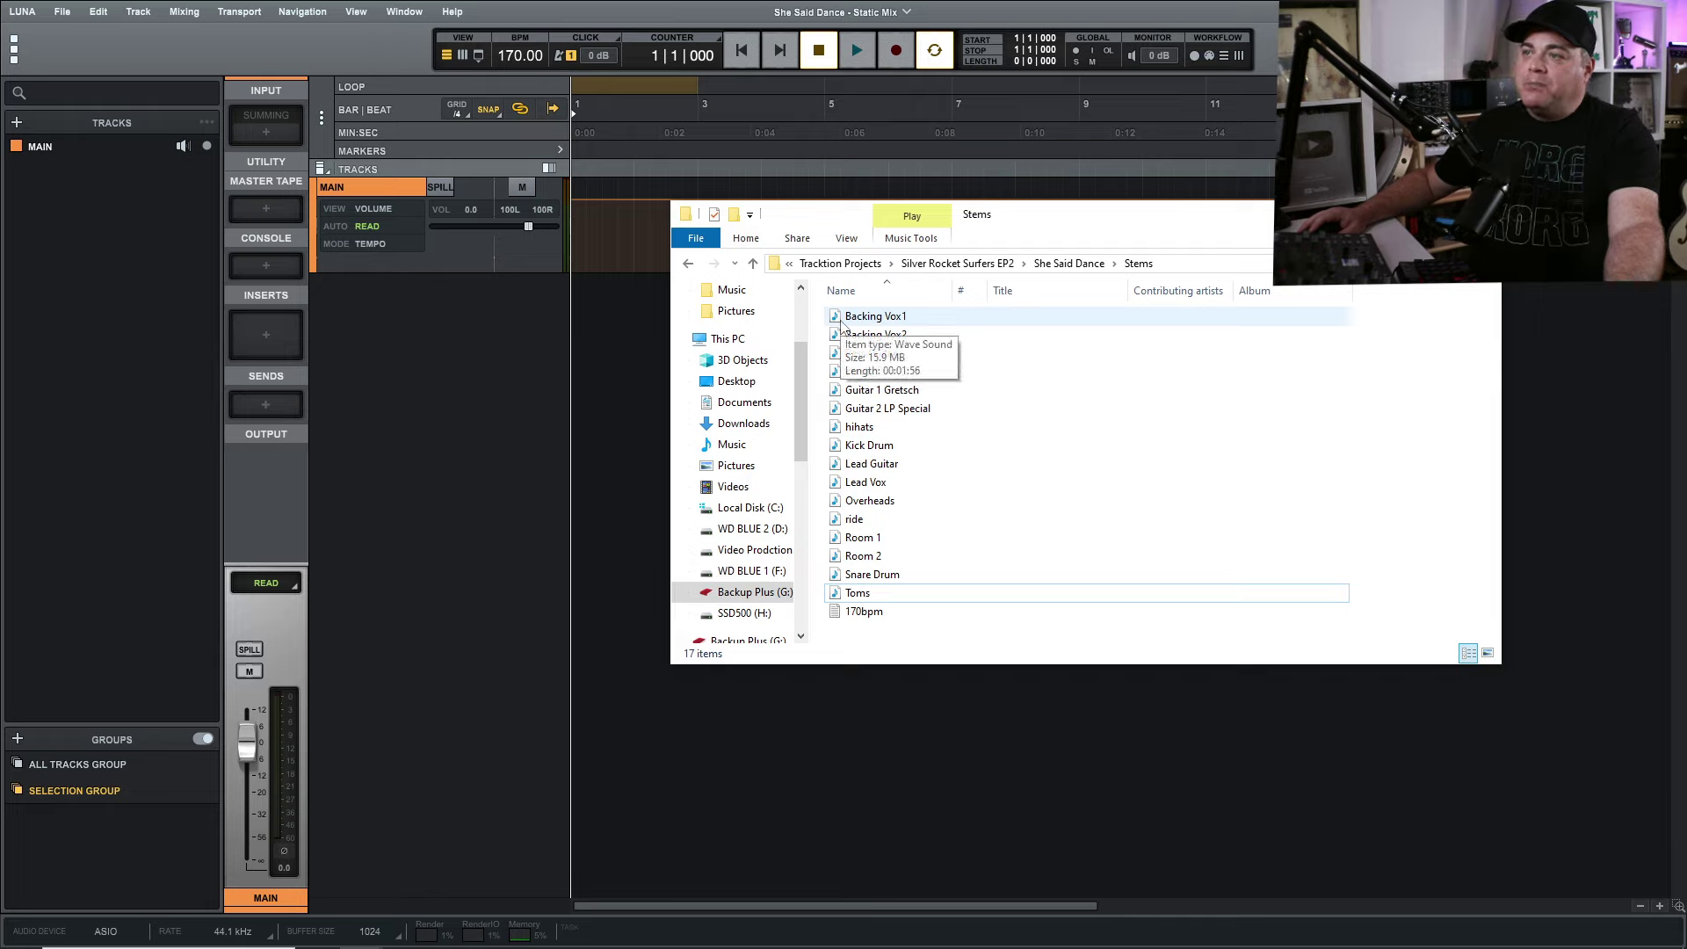
left_click(877, 322)
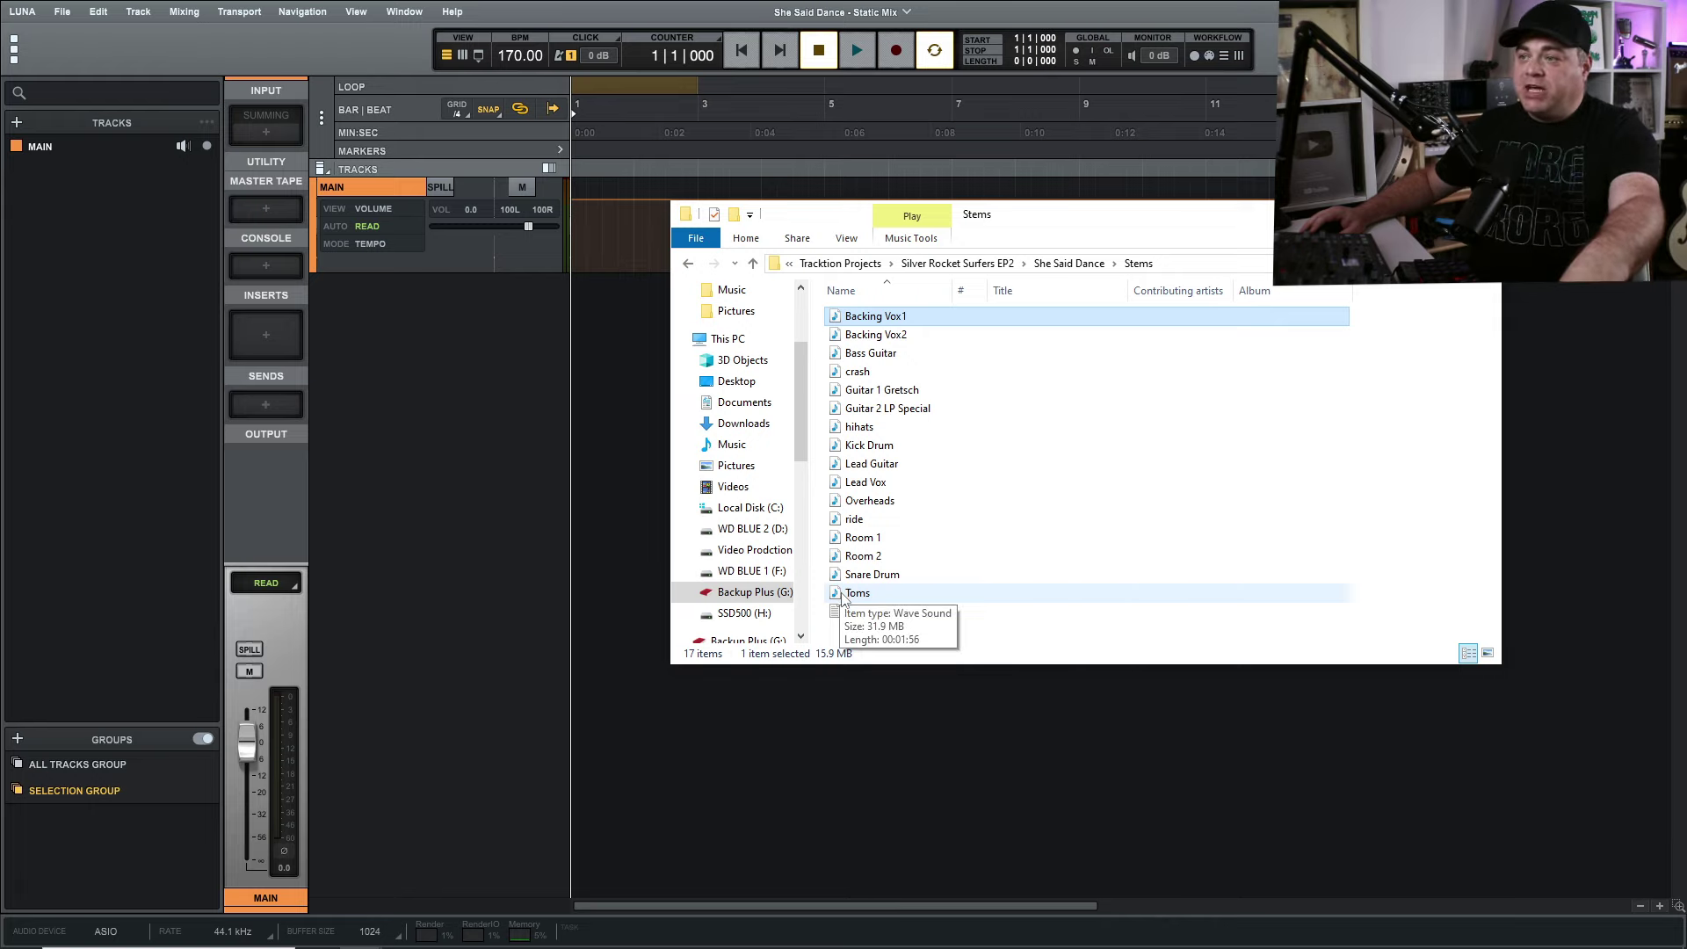
left_click(854, 593, "shift")
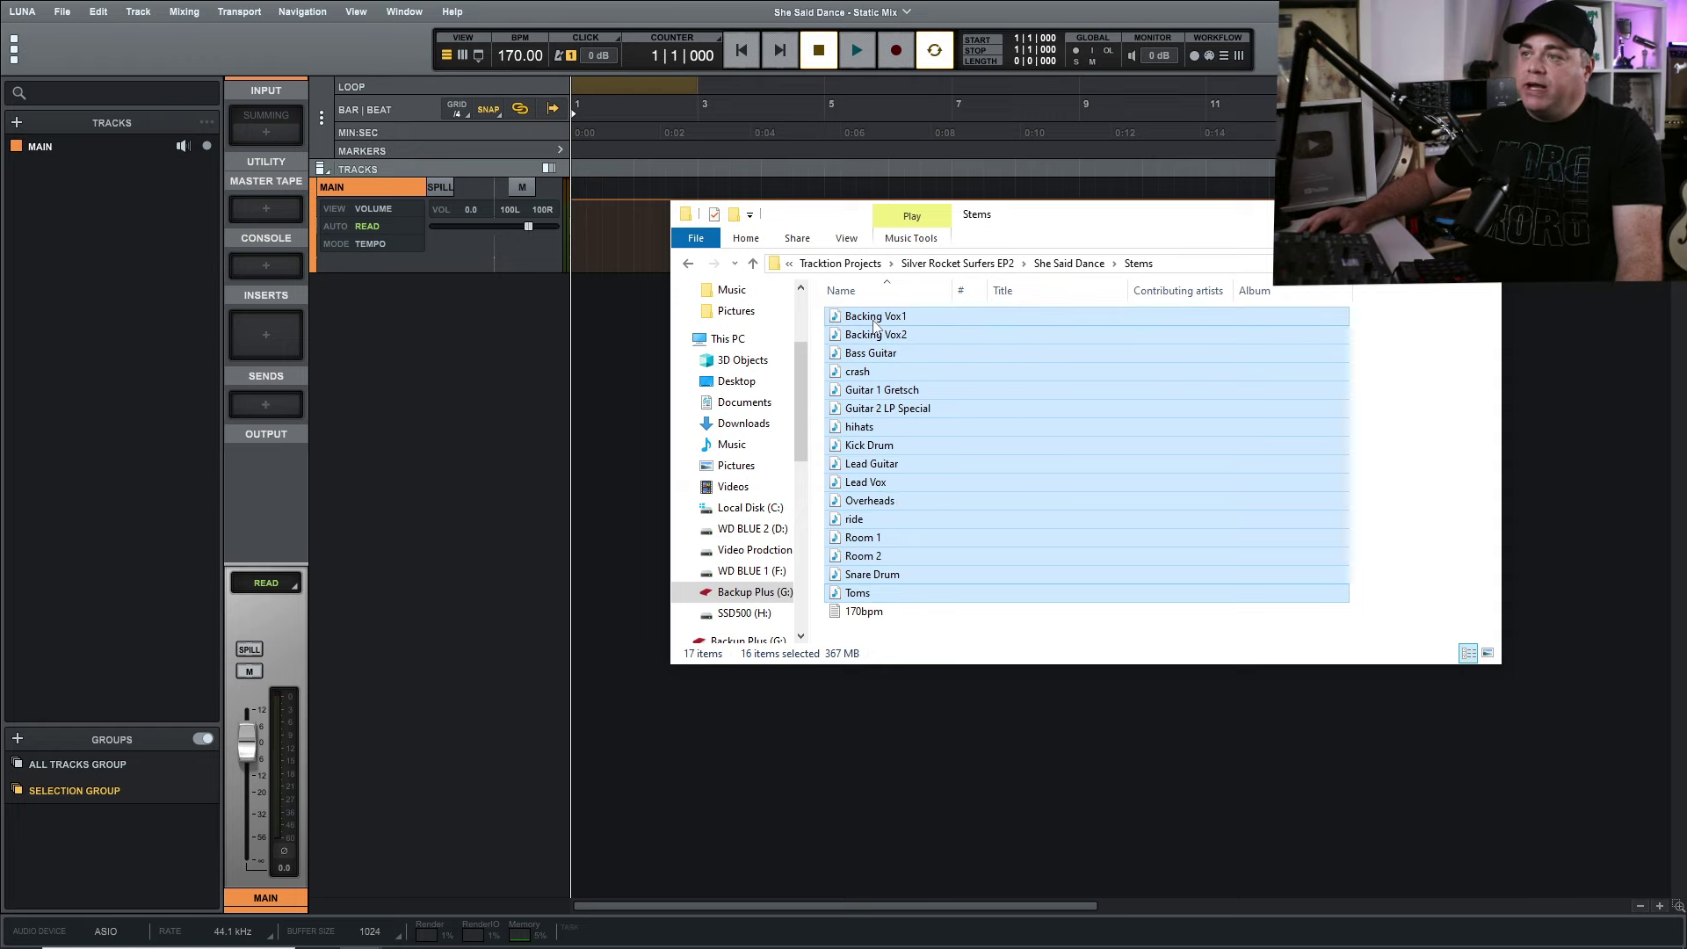
mouse_move(877, 320)
left_mouse_down()
mouse_move(645, 316)
mouse_move(594, 340)
mouse_move(633, 346)
mouse_move(575, 342)
left_mouse_up()
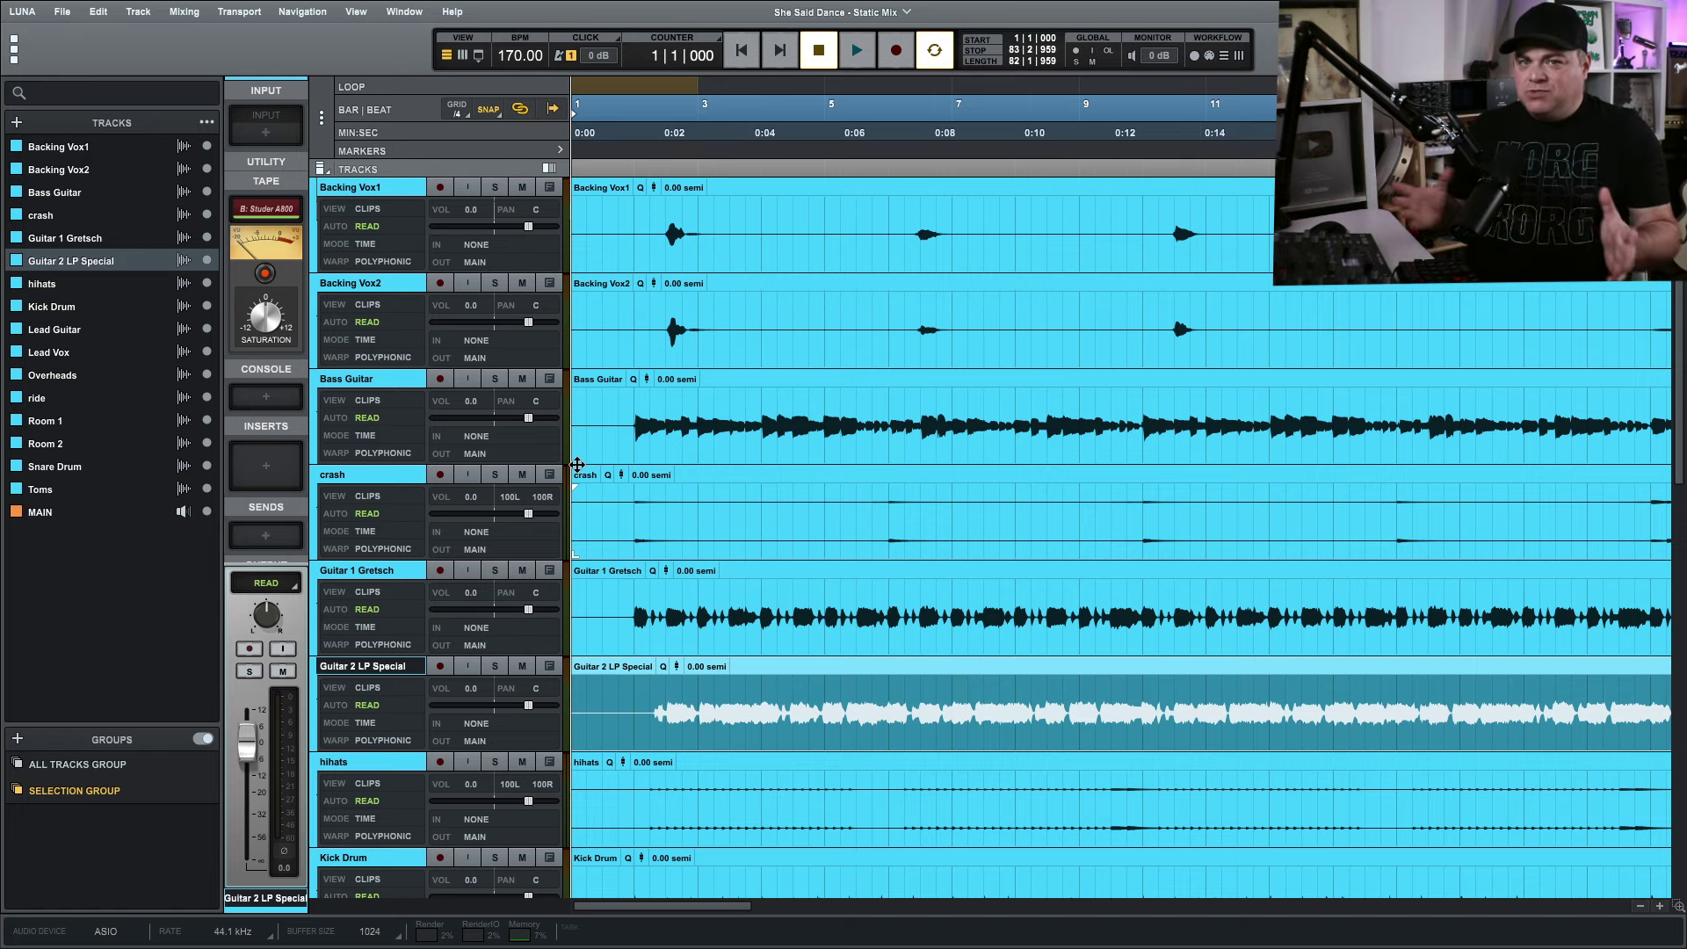
Step: Undo the dragged-in tracks and re-import Backing Vox1 through Toms via File > Import
key("ctrl+z")
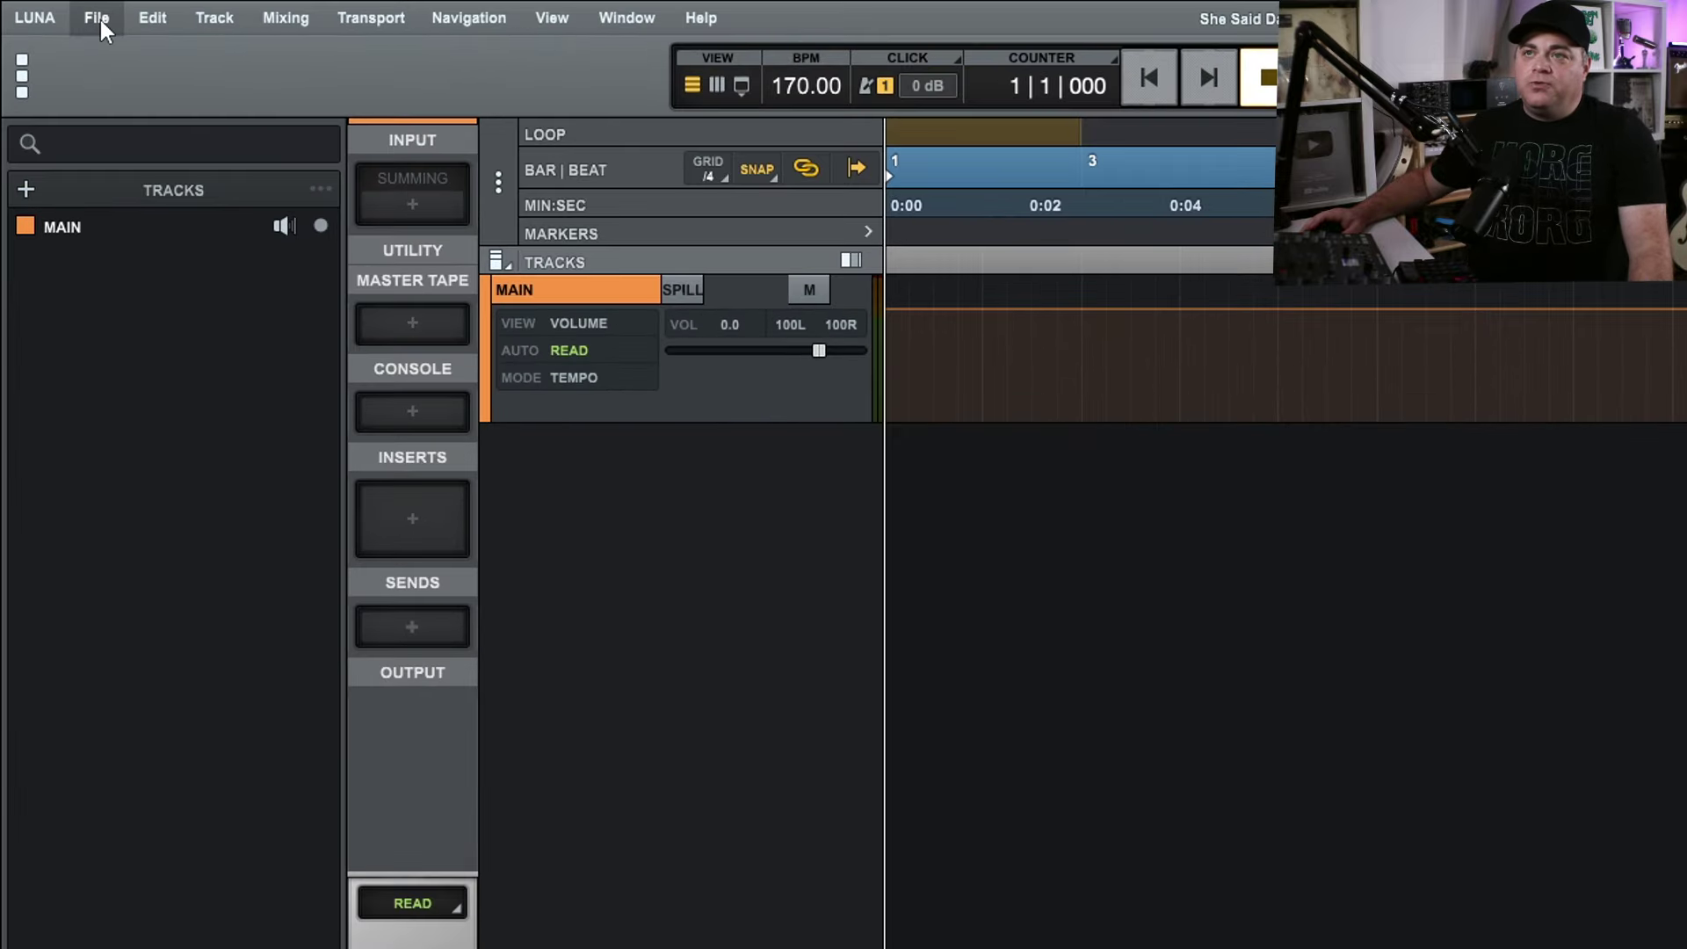
left_click(64, 13)
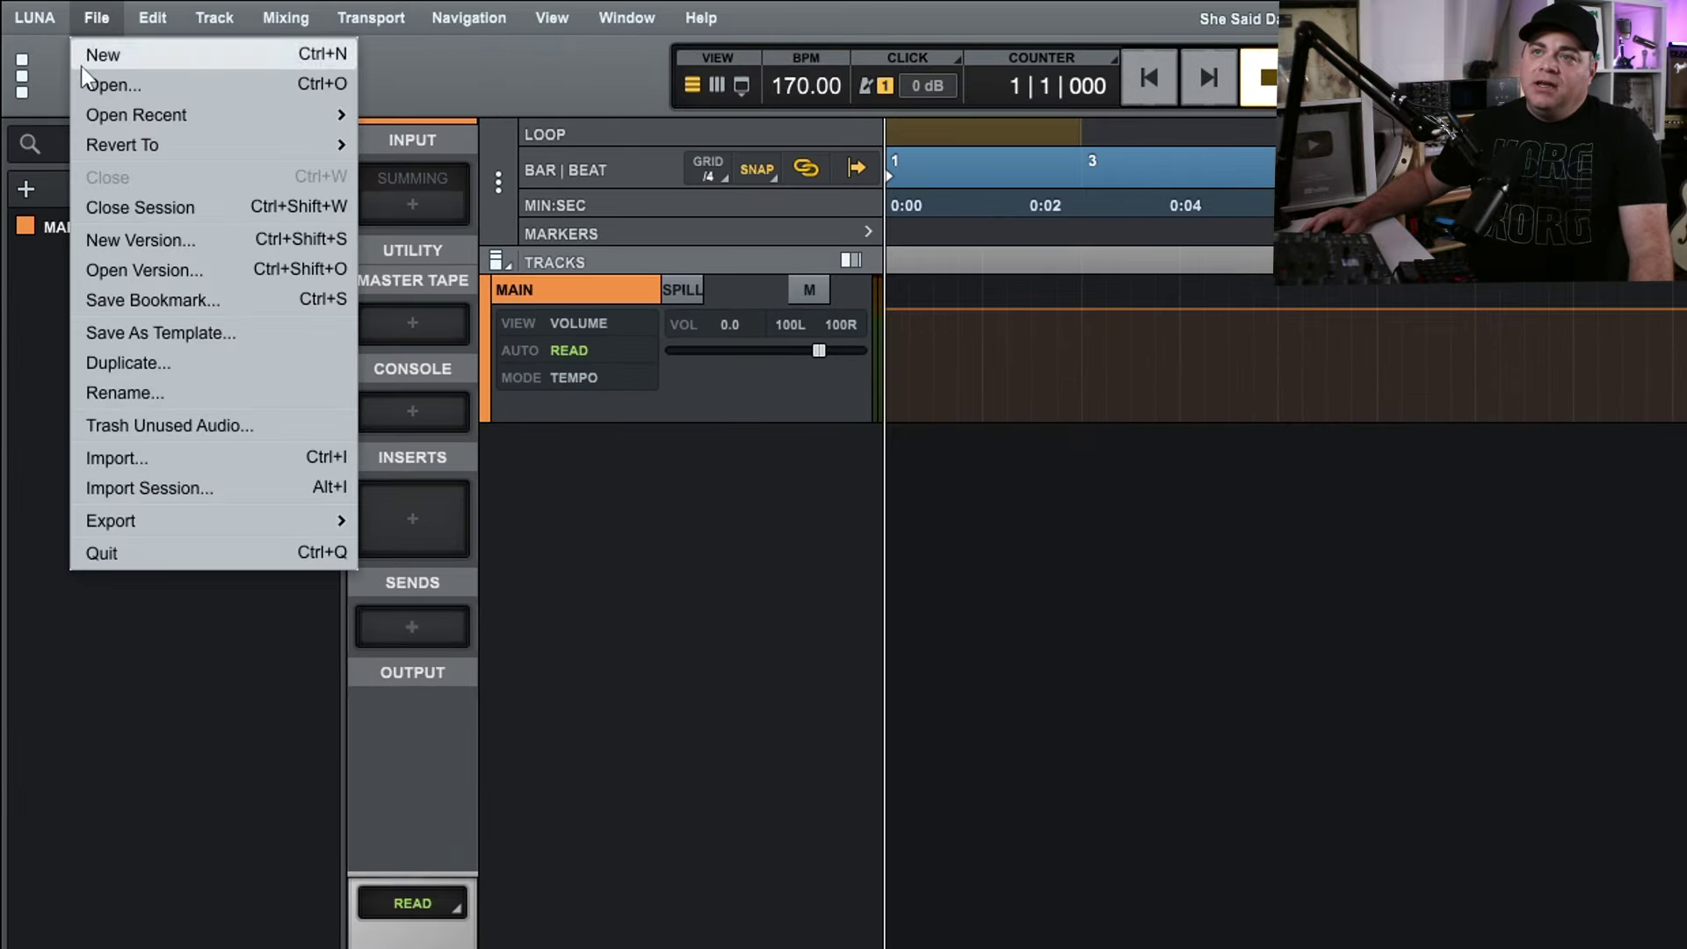
left_click(173, 469)
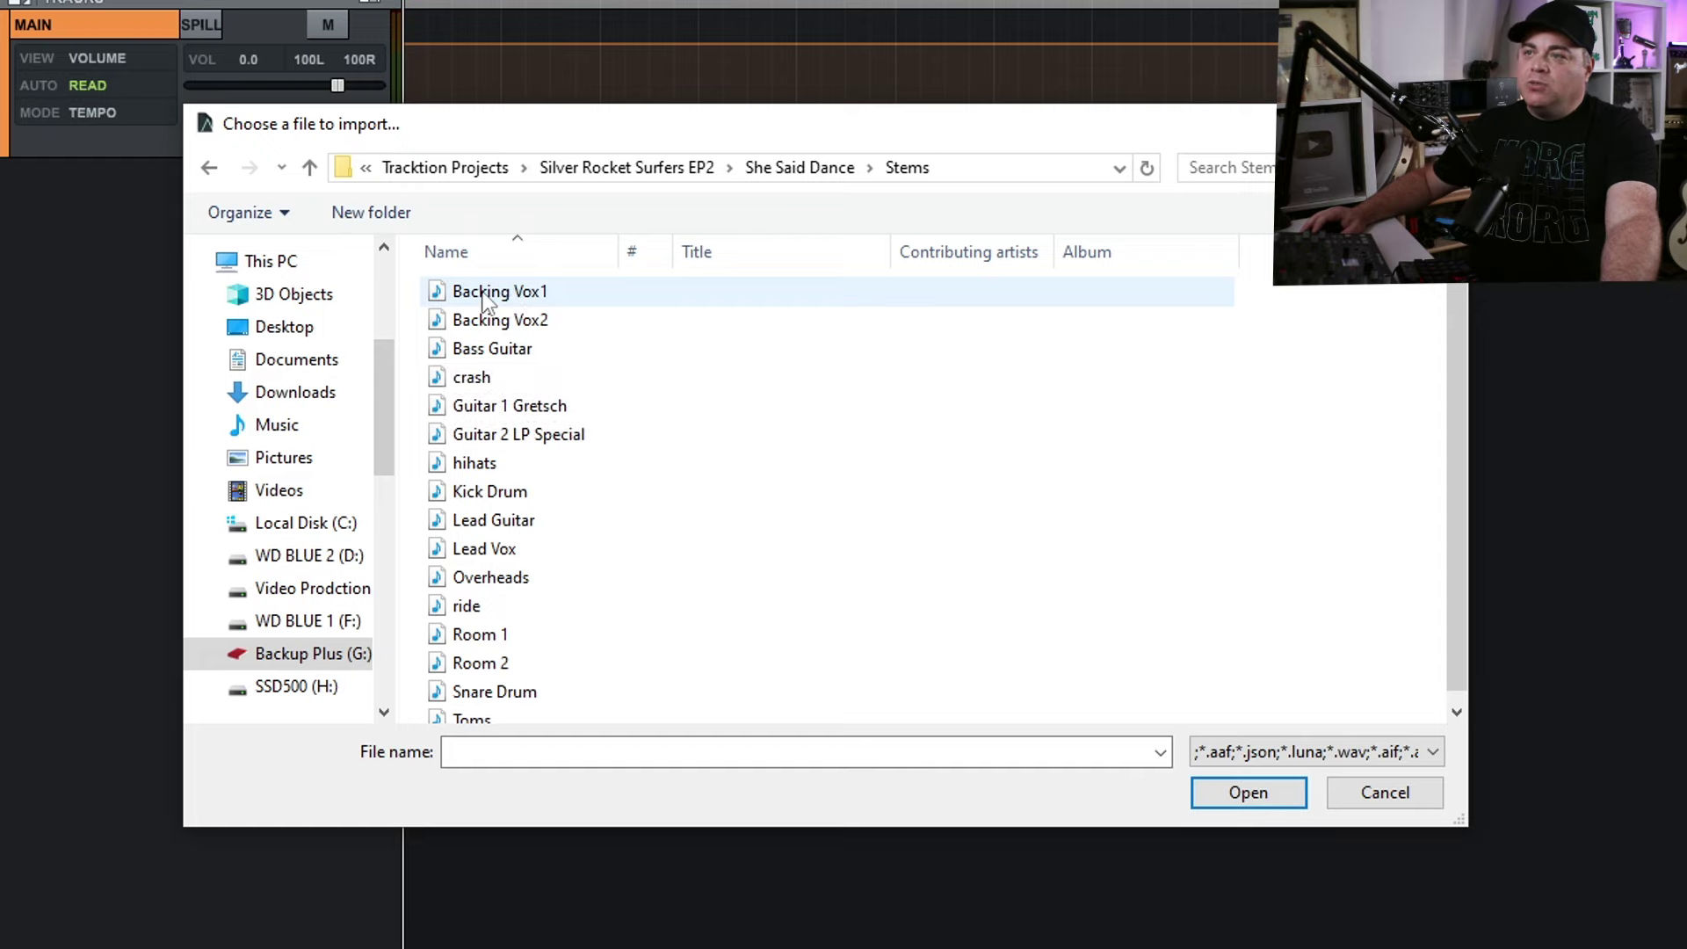
left_click(501, 291)
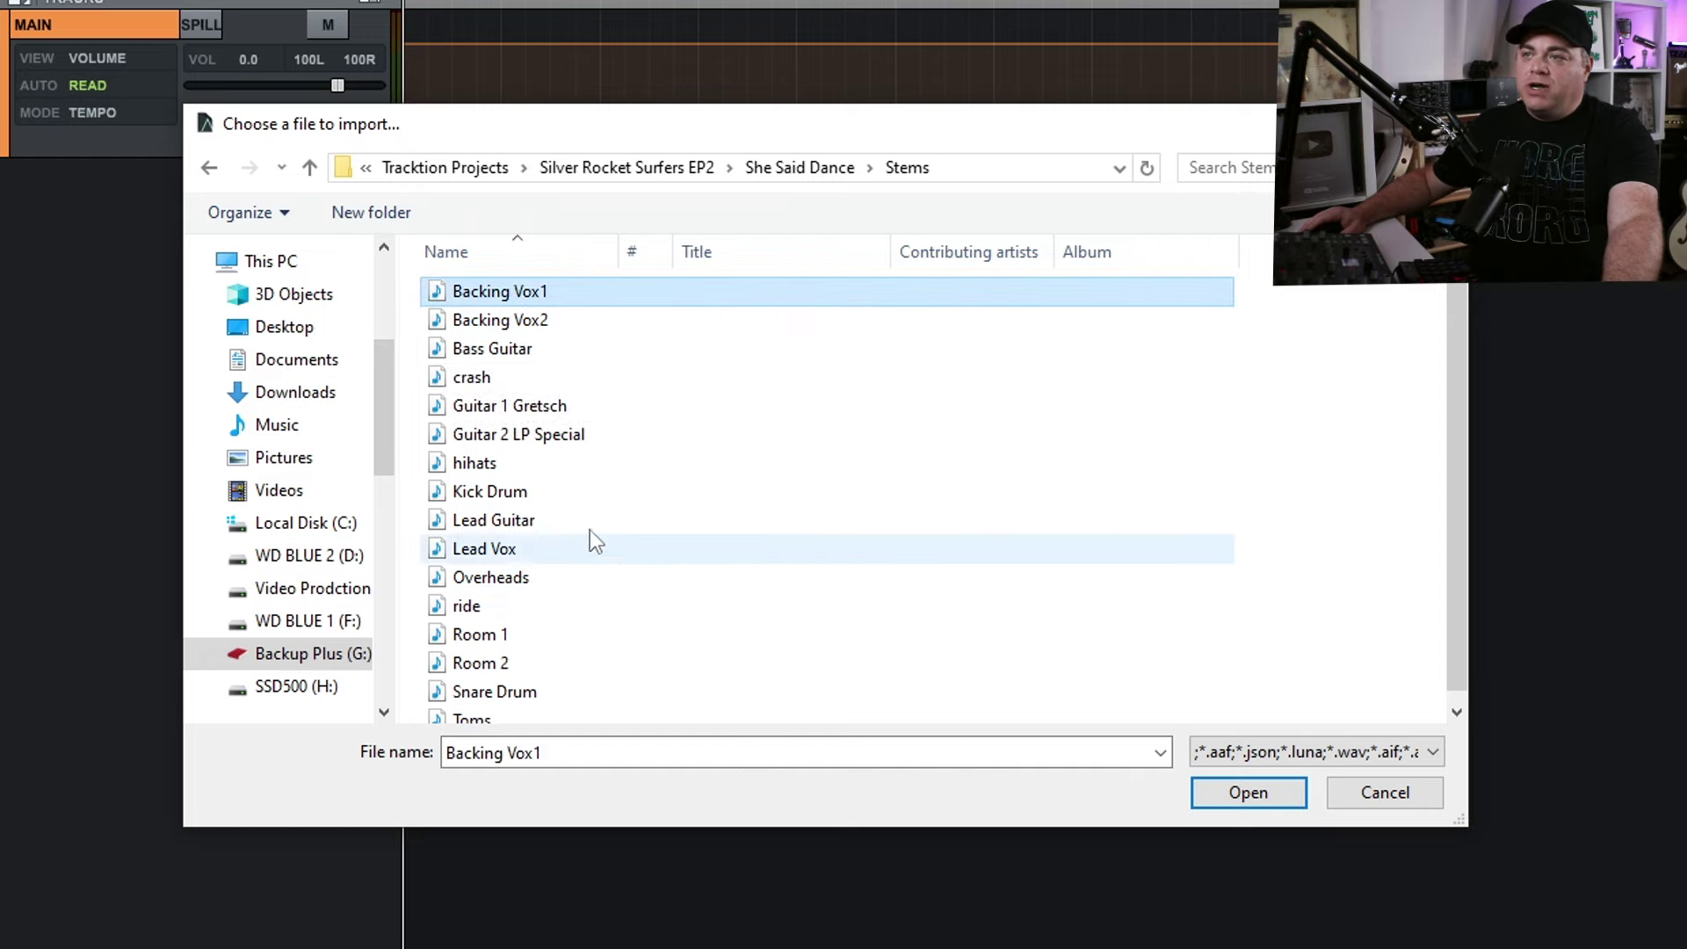
scroll(577, 534, "down", 1)
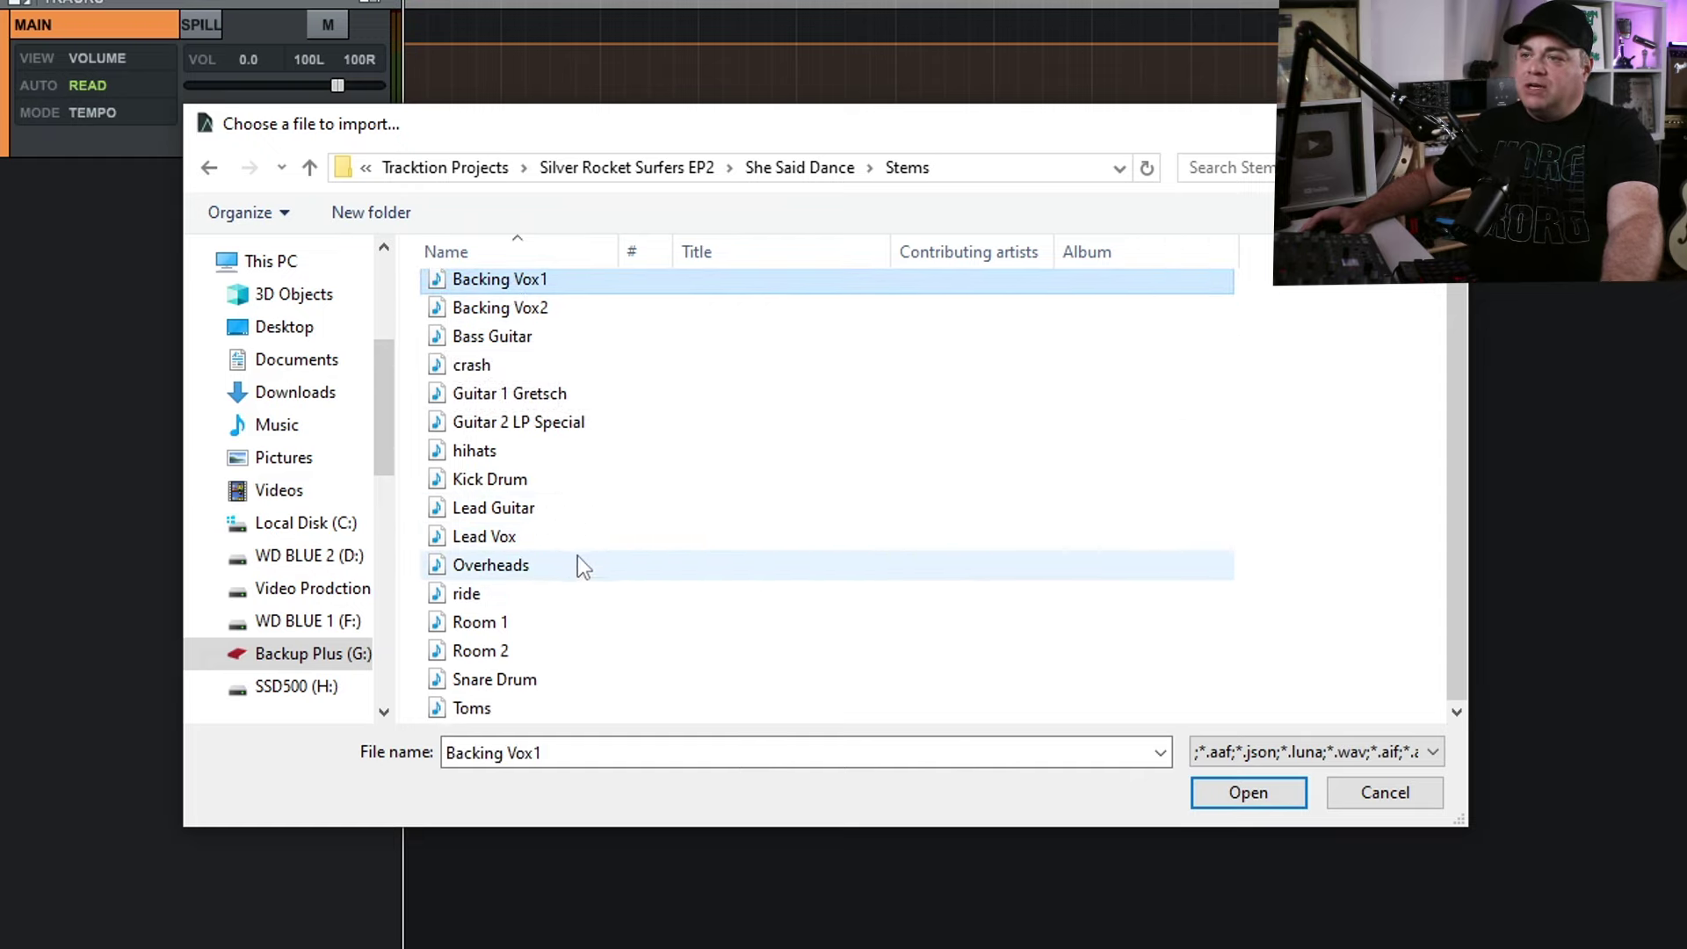
left_click(472, 709, "shift")
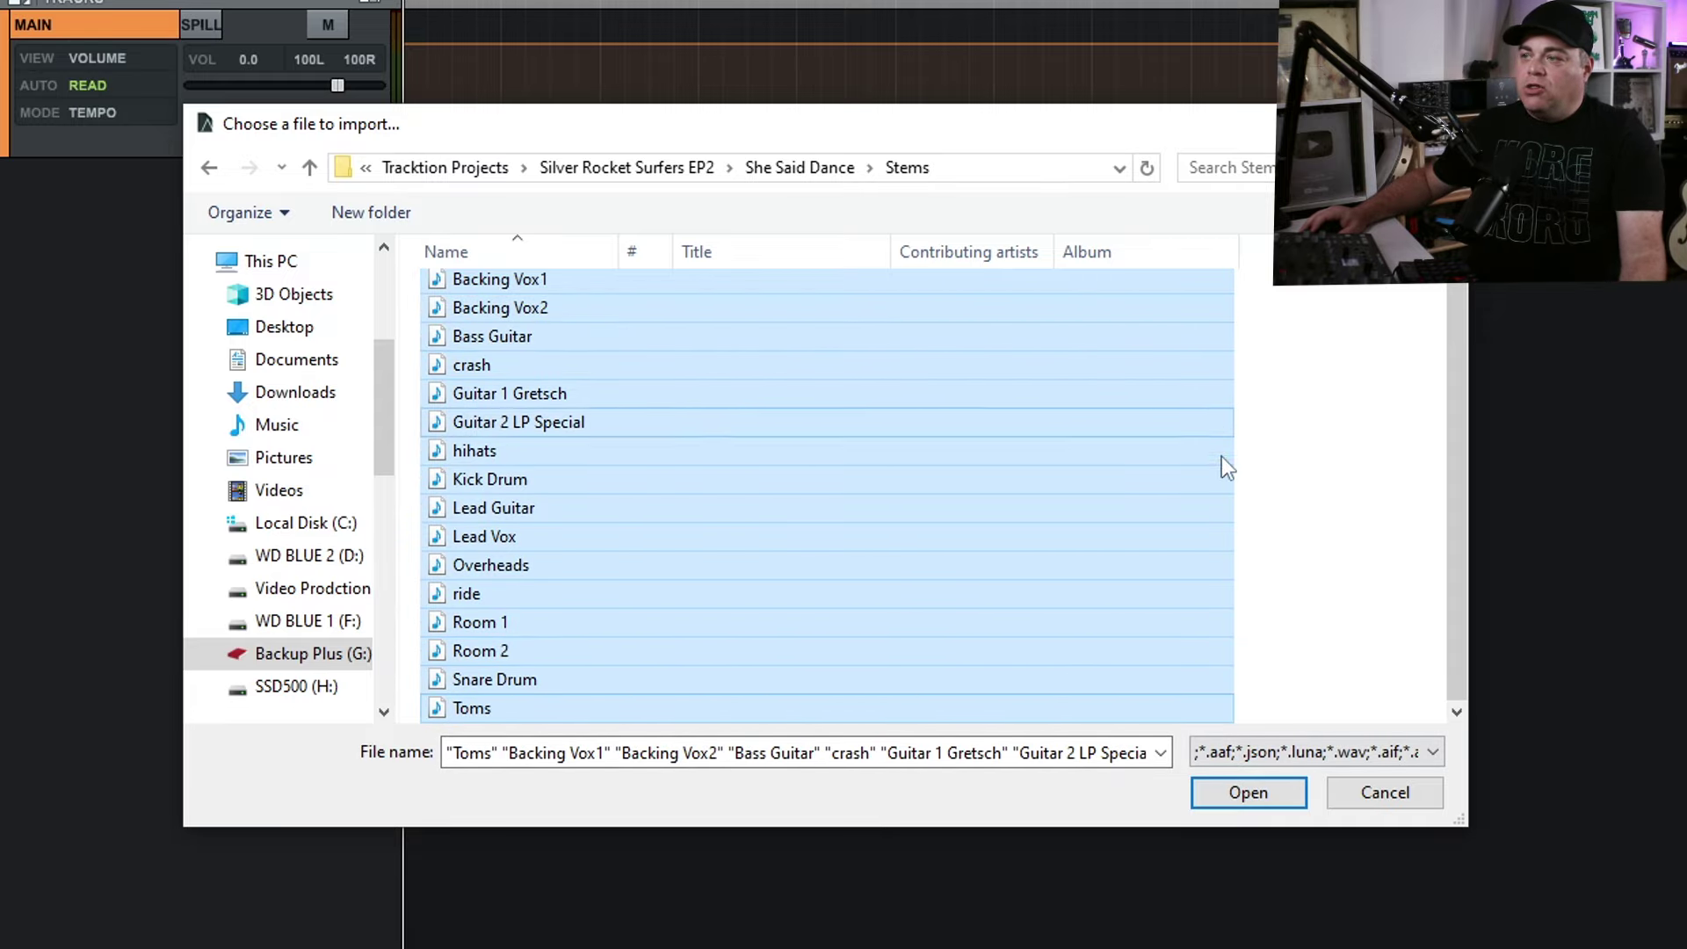
left_click(1232, 792)
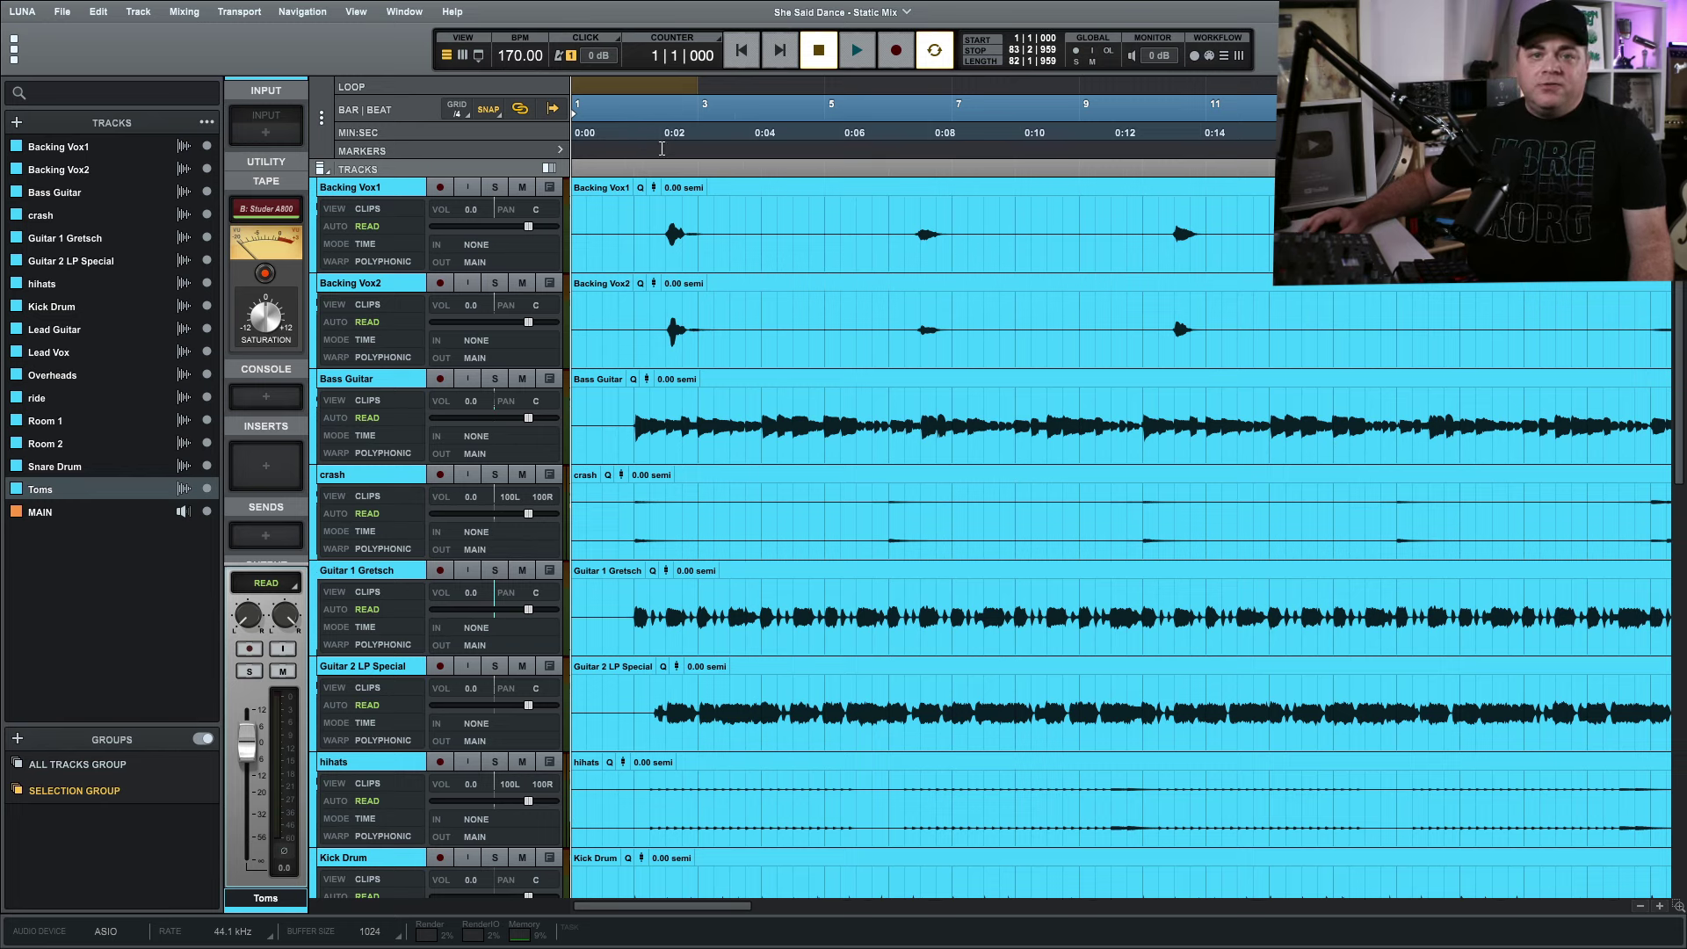
scroll(373, 829, "down", 2)
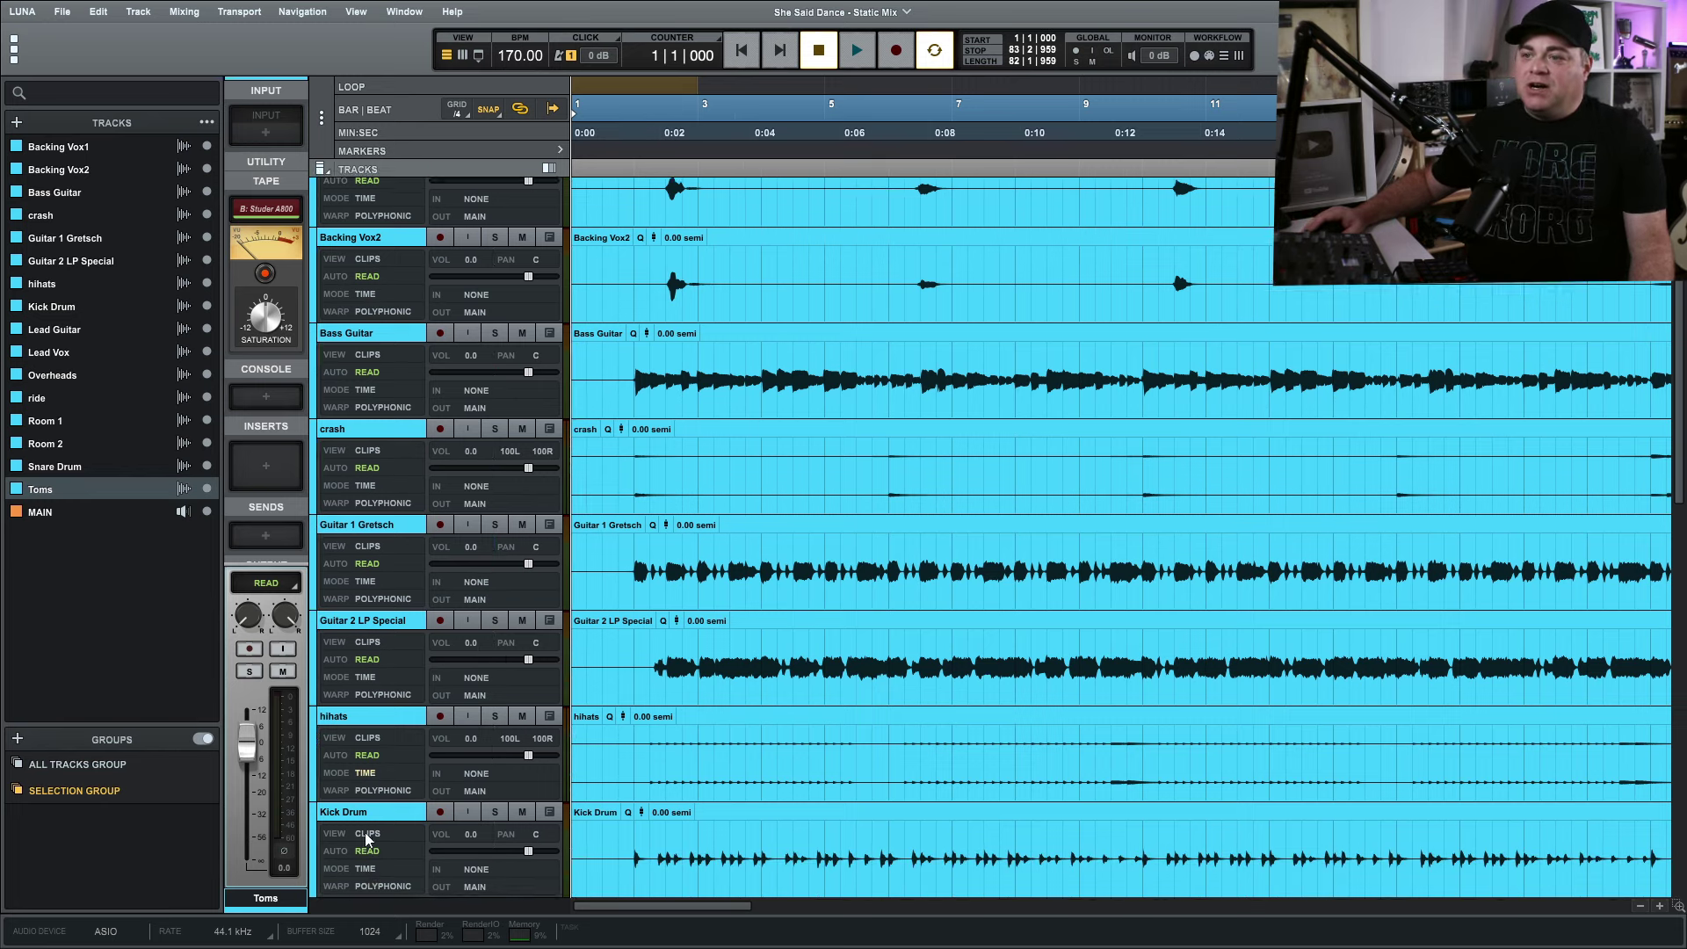
scroll(373, 828, "down", 3)
scroll(374, 828, "down", 3)
scroll(373, 828, "down", 2)
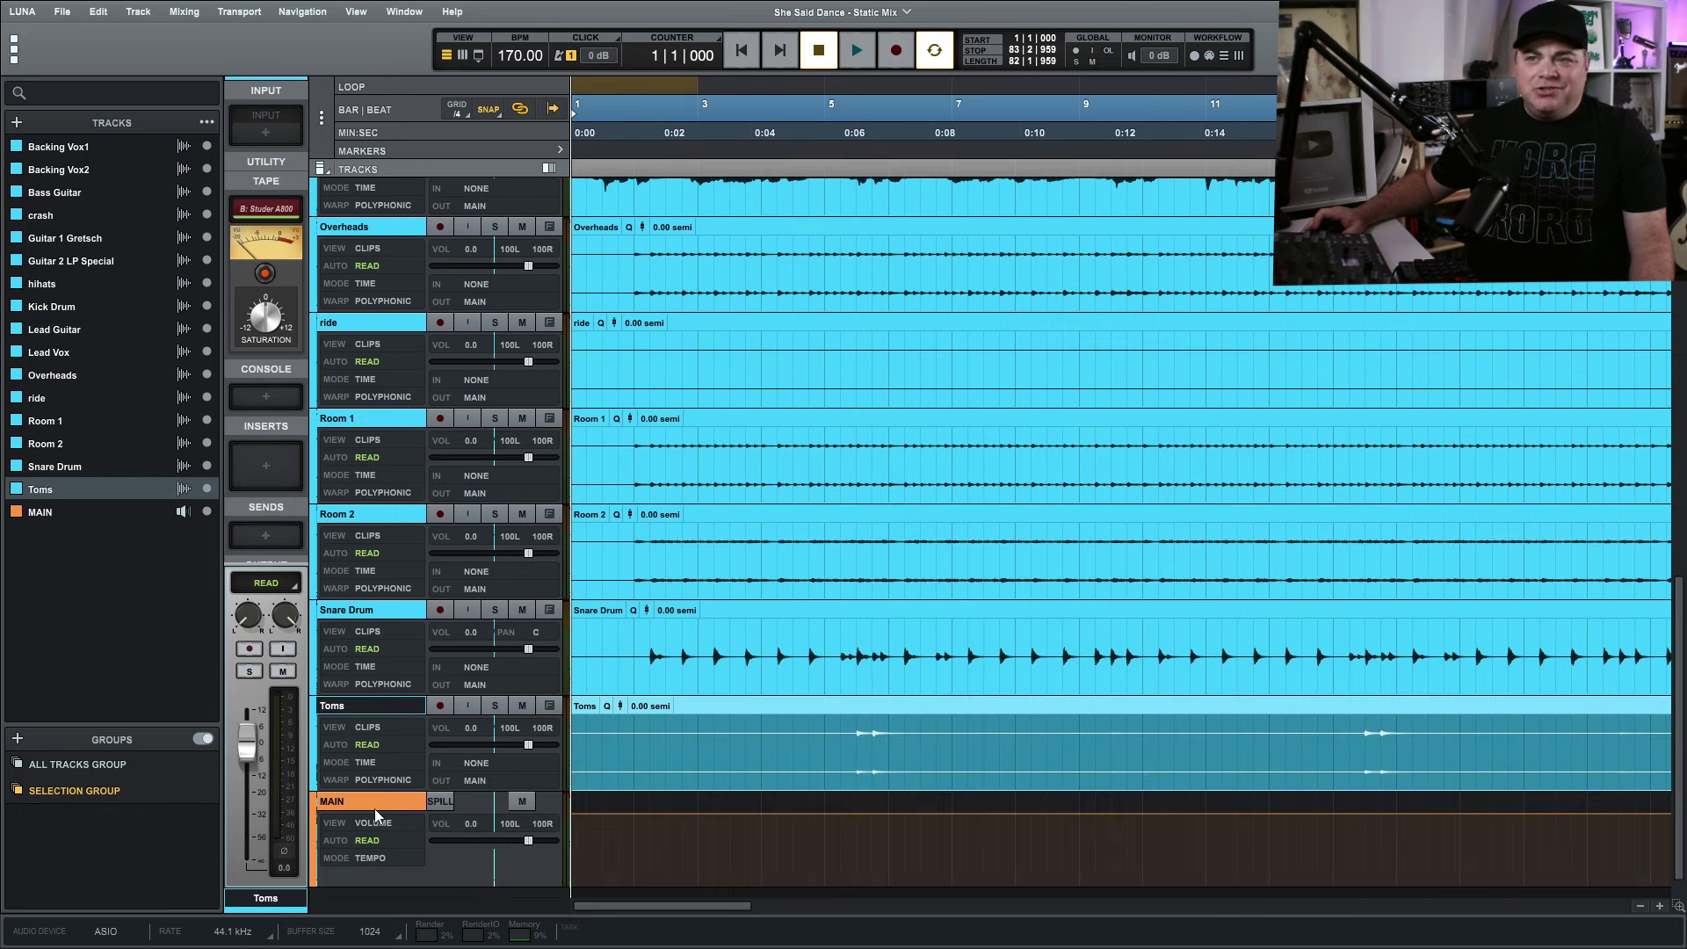
scroll(376, 792, "up", 2)
scroll(376, 700, "up", 4)
scroll(384, 679, "up", 4)
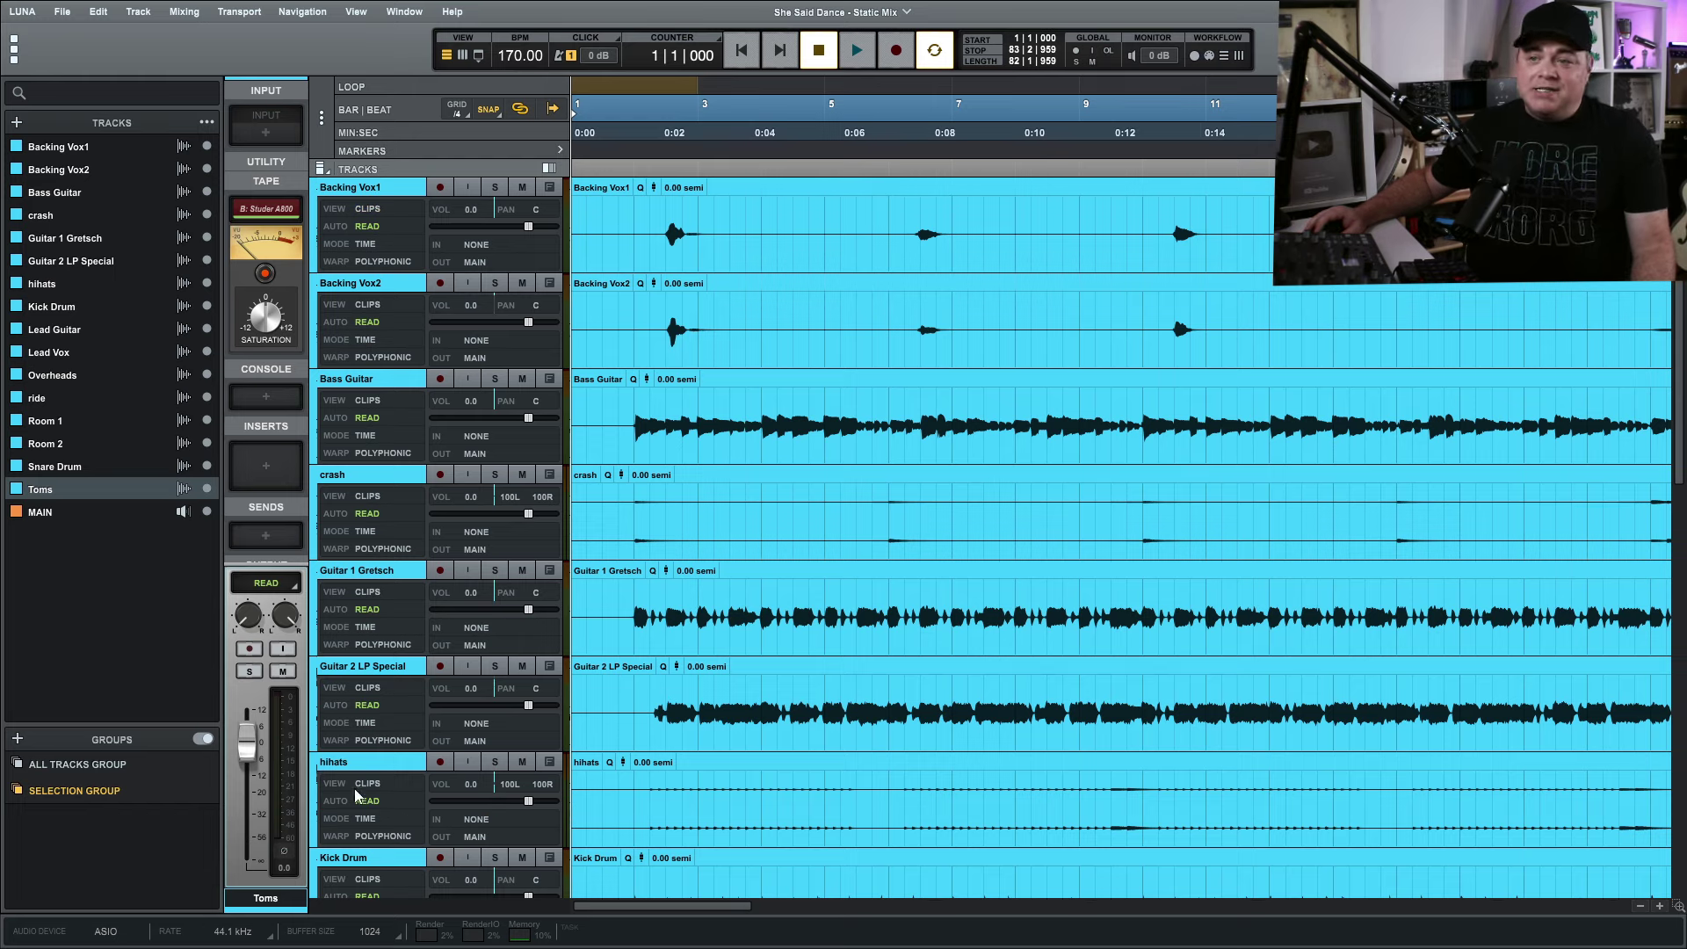
Step: Move the Kick Drum and Snare Drum tracks to the top of the track list
left_click(333, 876)
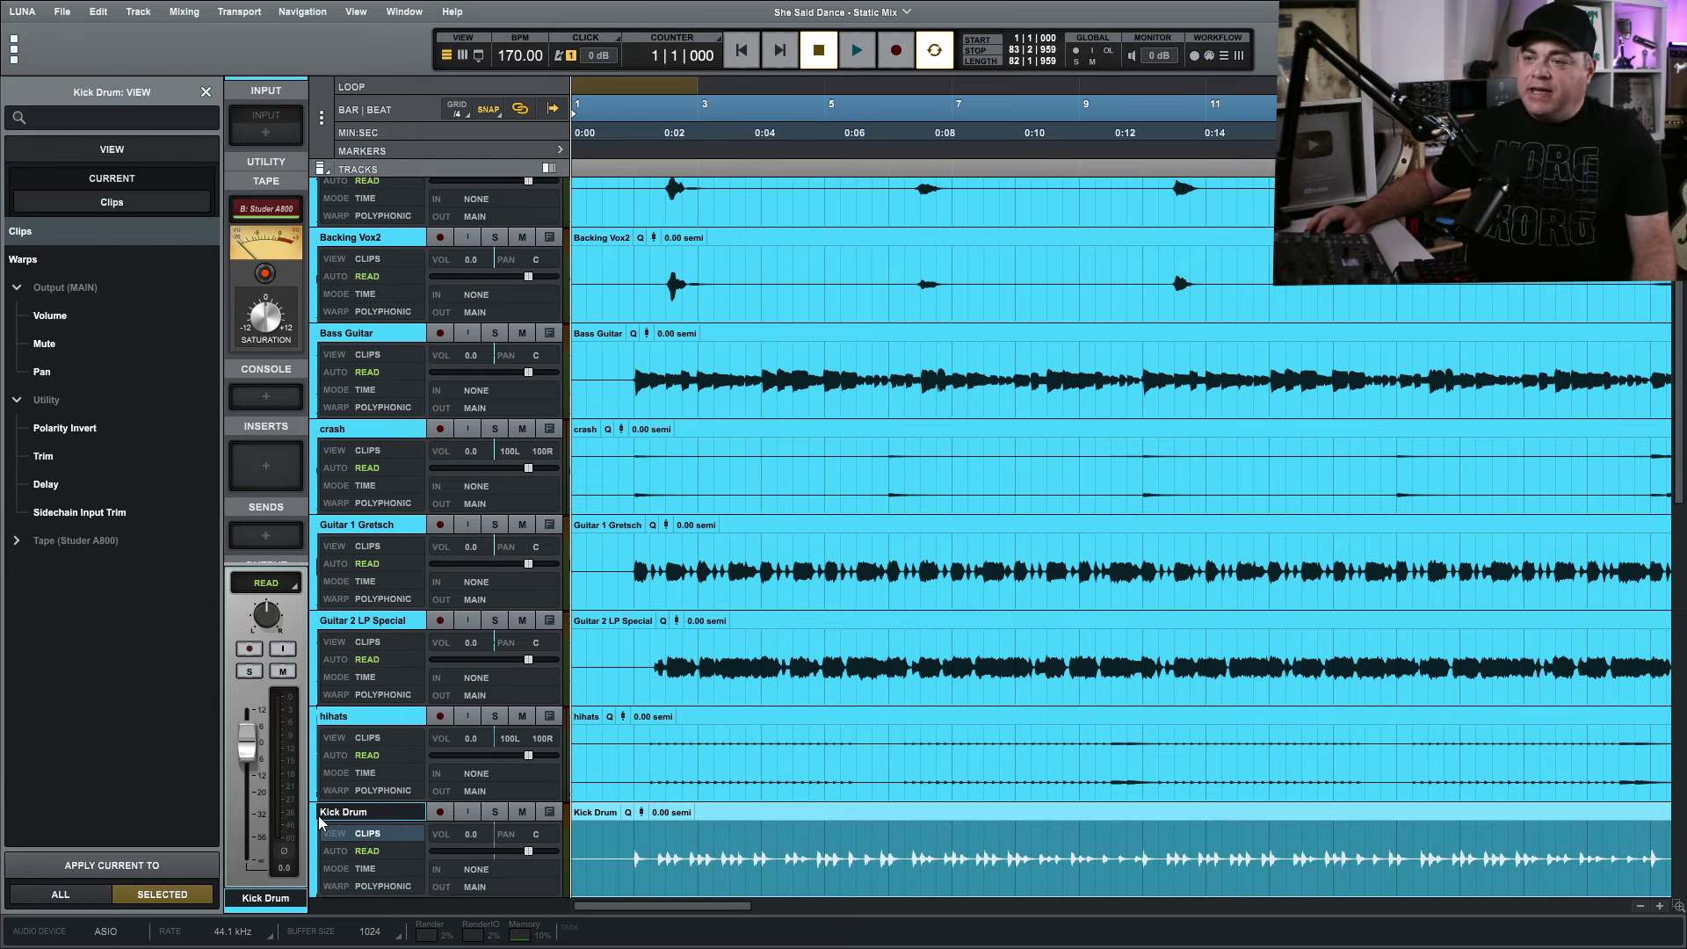
left_click_drag(321, 822, 353, 220)
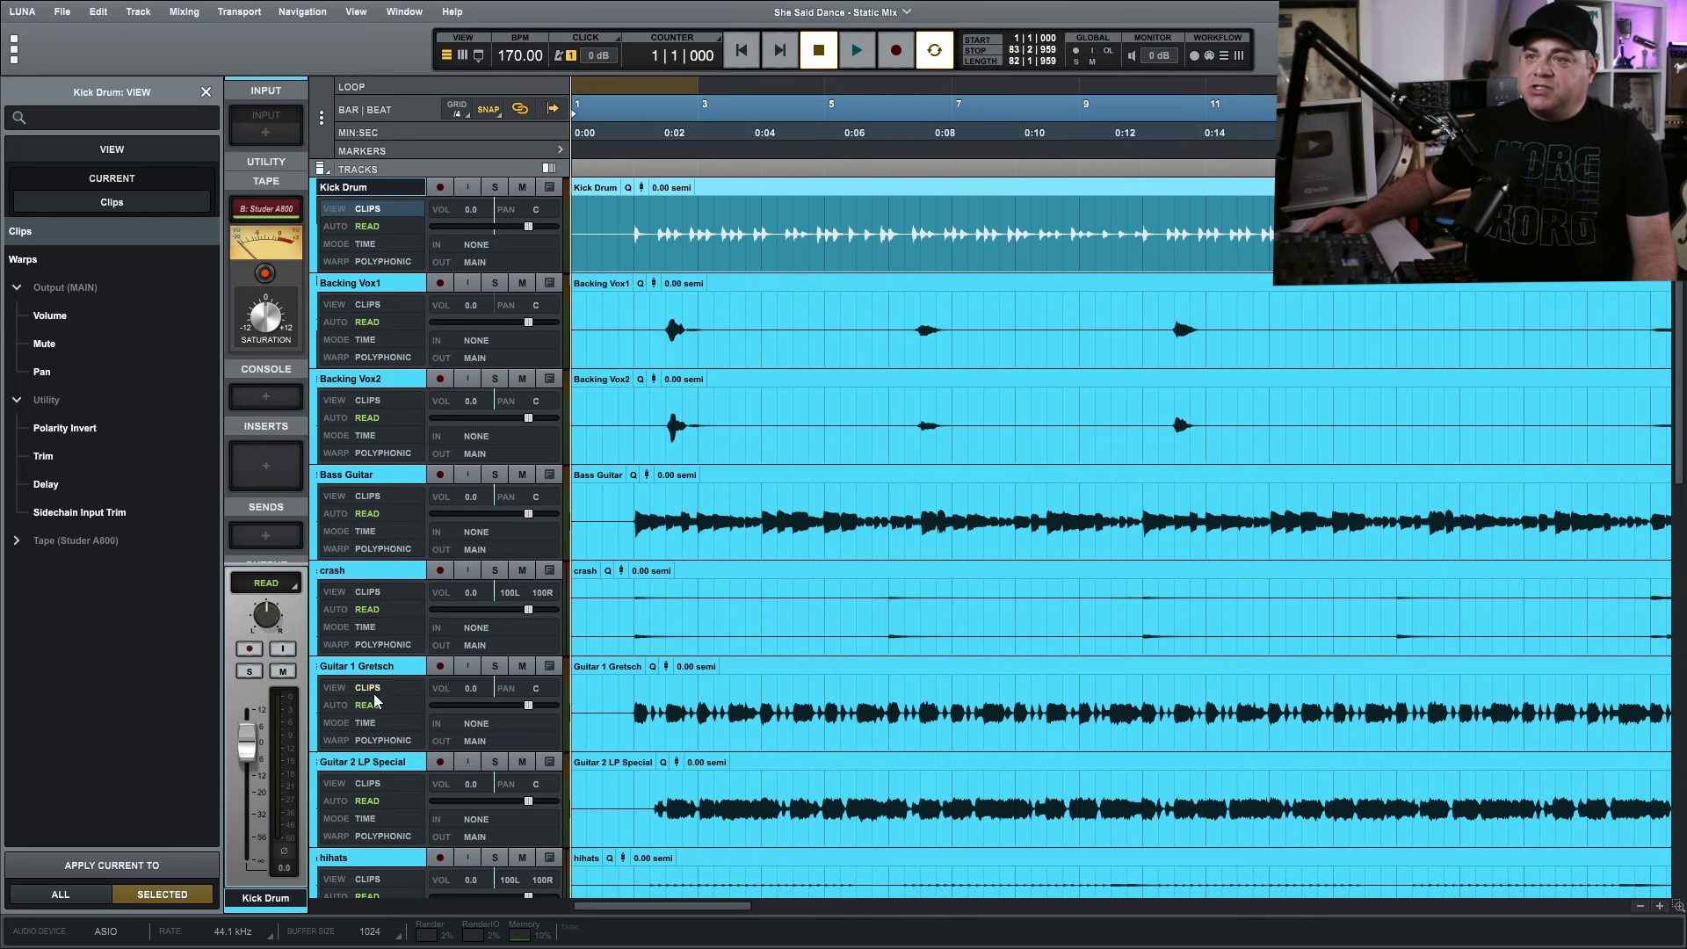
scroll(376, 703, "down", 5)
mouse_move(331, 620)
left_mouse_down()
mouse_move(390, 70)
mouse_move(353, 199)
left_mouse_up()
scroll(395, 462, "down", 5)
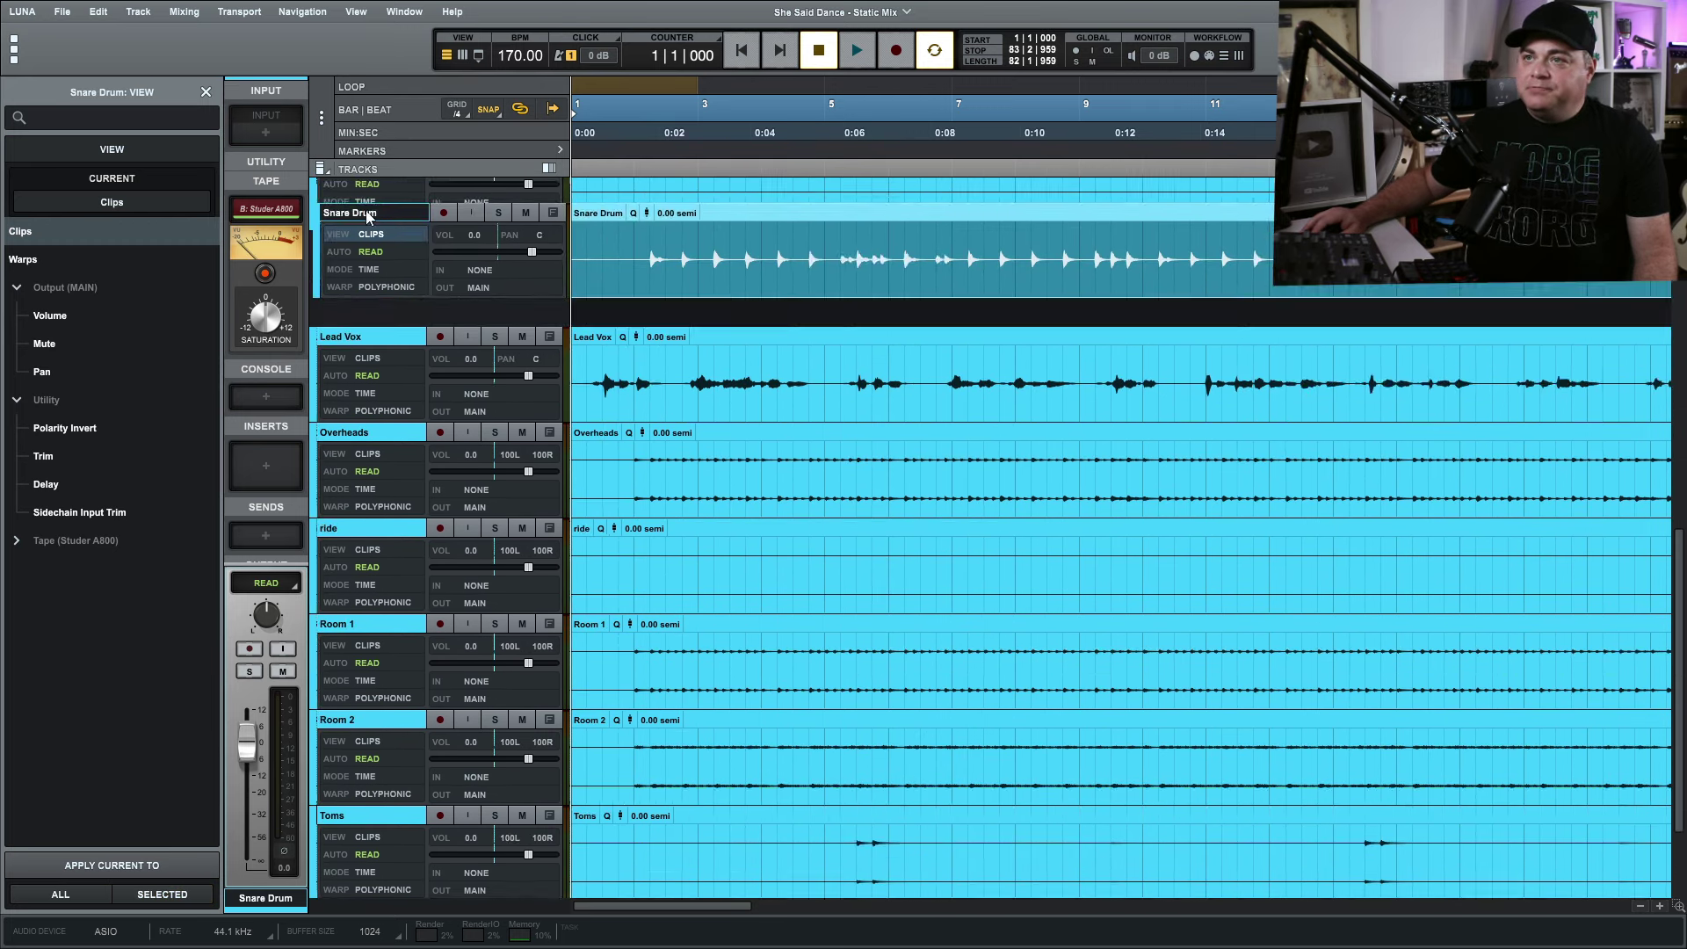
Step: Select the drum tracks from Kick Drum through Room 2
left_click(345, 581)
scroll(409, 306, "up", 2)
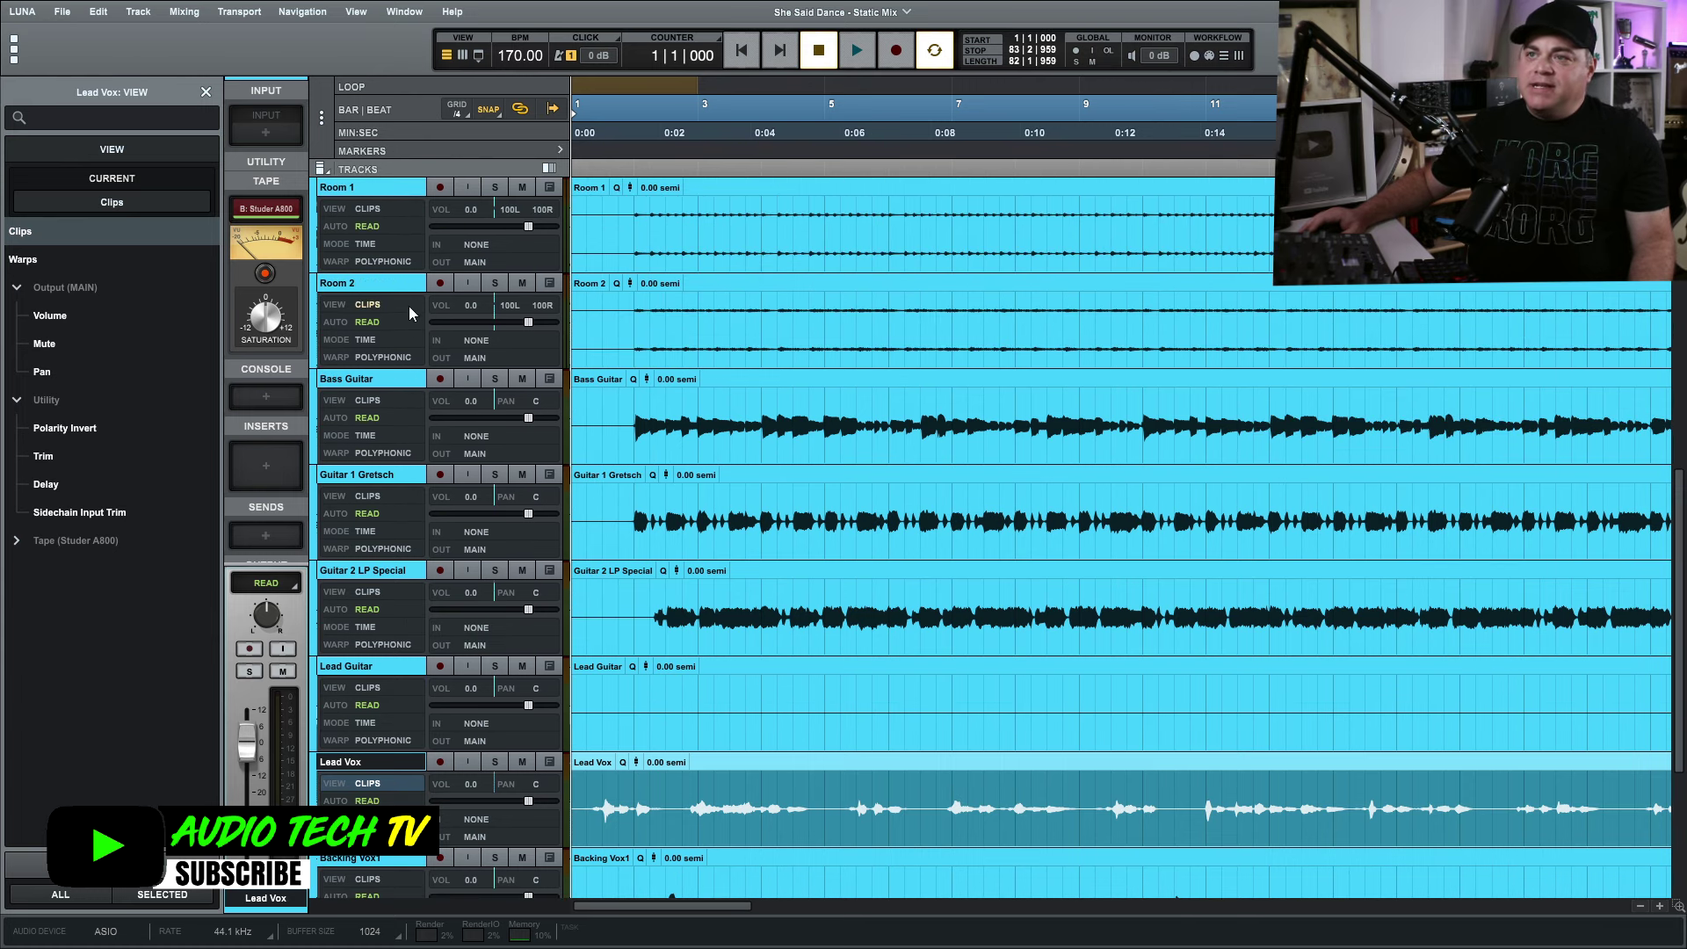
scroll(378, 340, "up", 3)
scroll(379, 341, "up", 3)
scroll(380, 306, "up", 2)
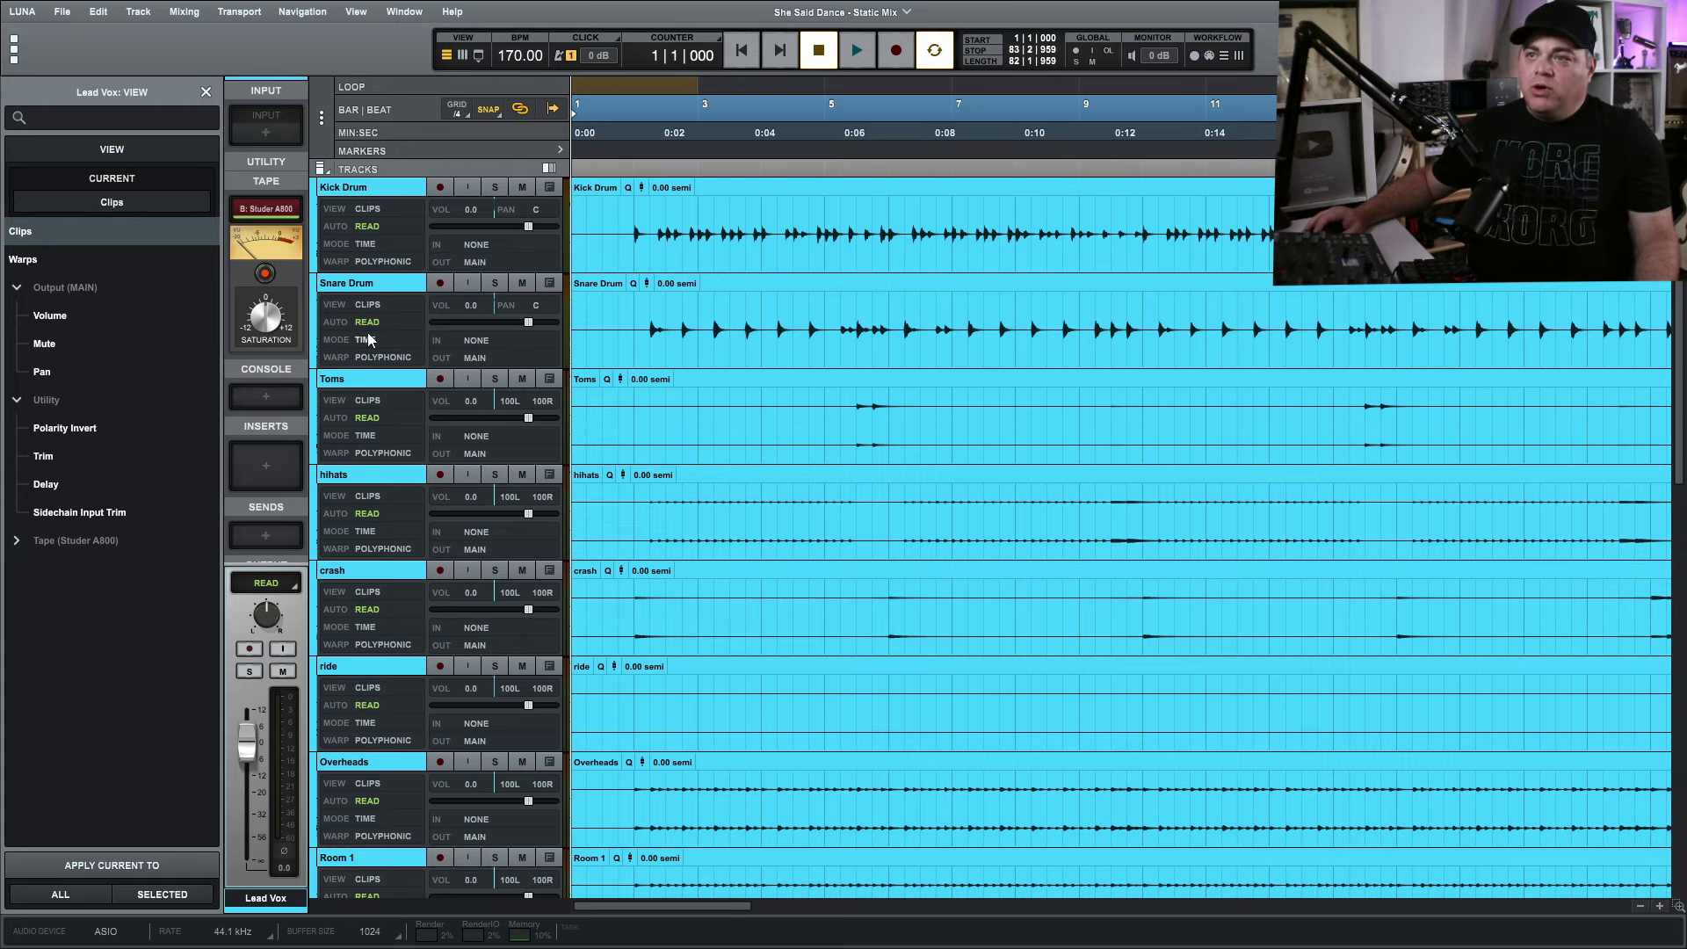
left_click(340, 187)
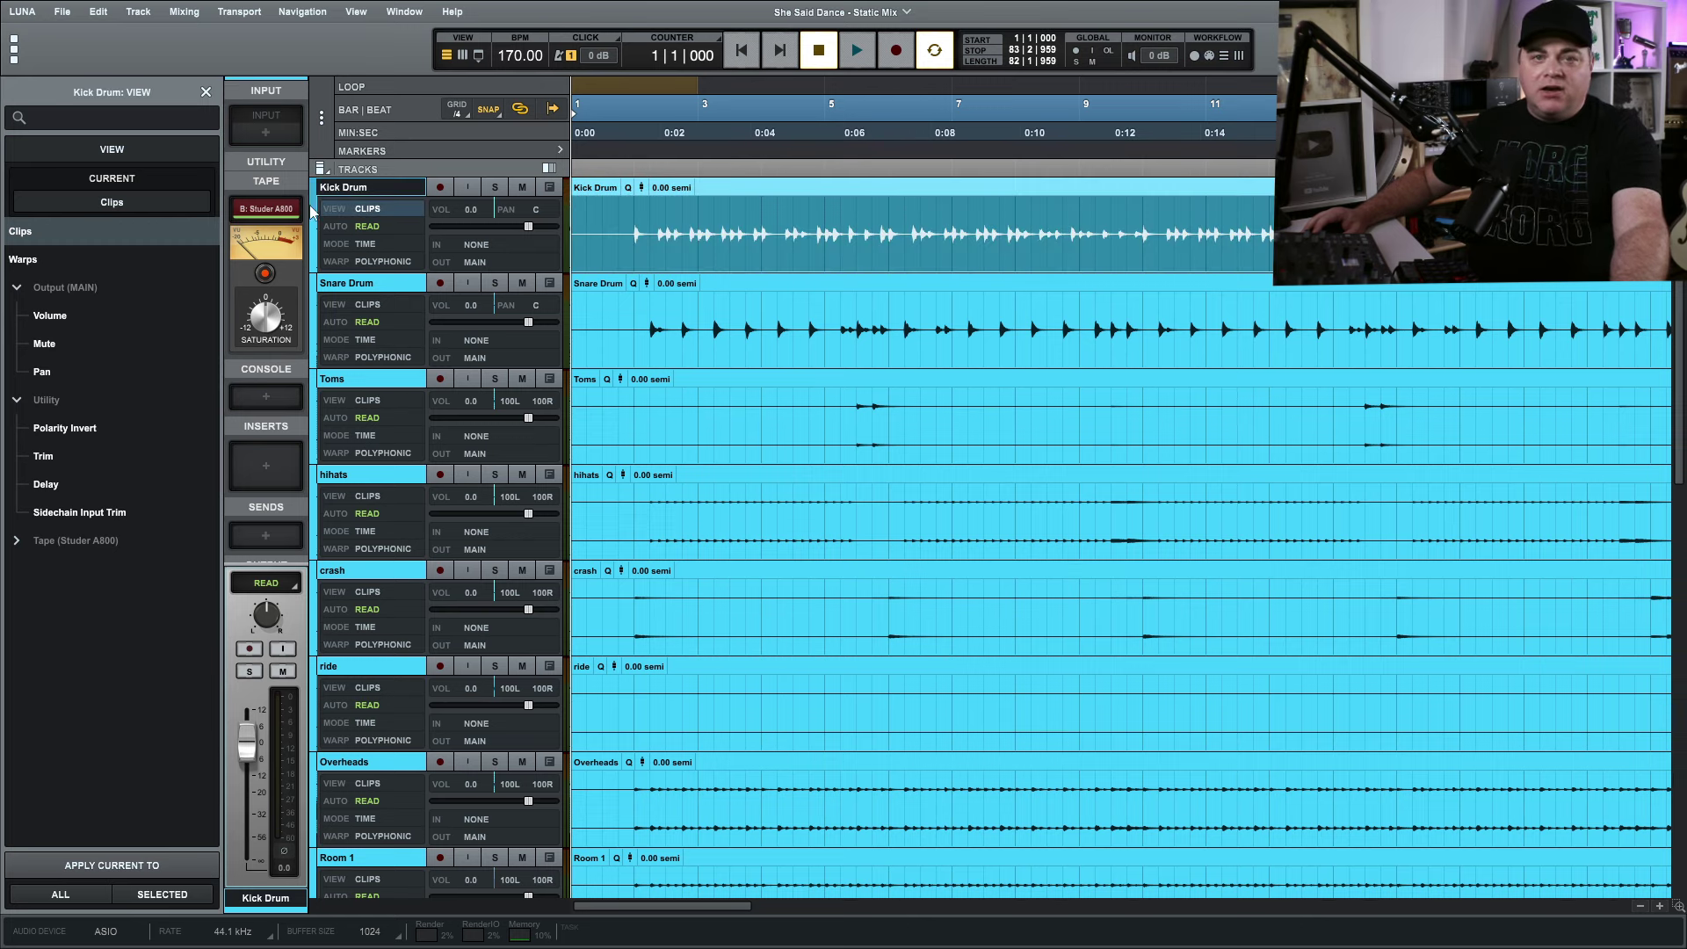
scroll(399, 389, "down", 2)
scroll(398, 389, "down", 1)
scroll(399, 451, "down", 1)
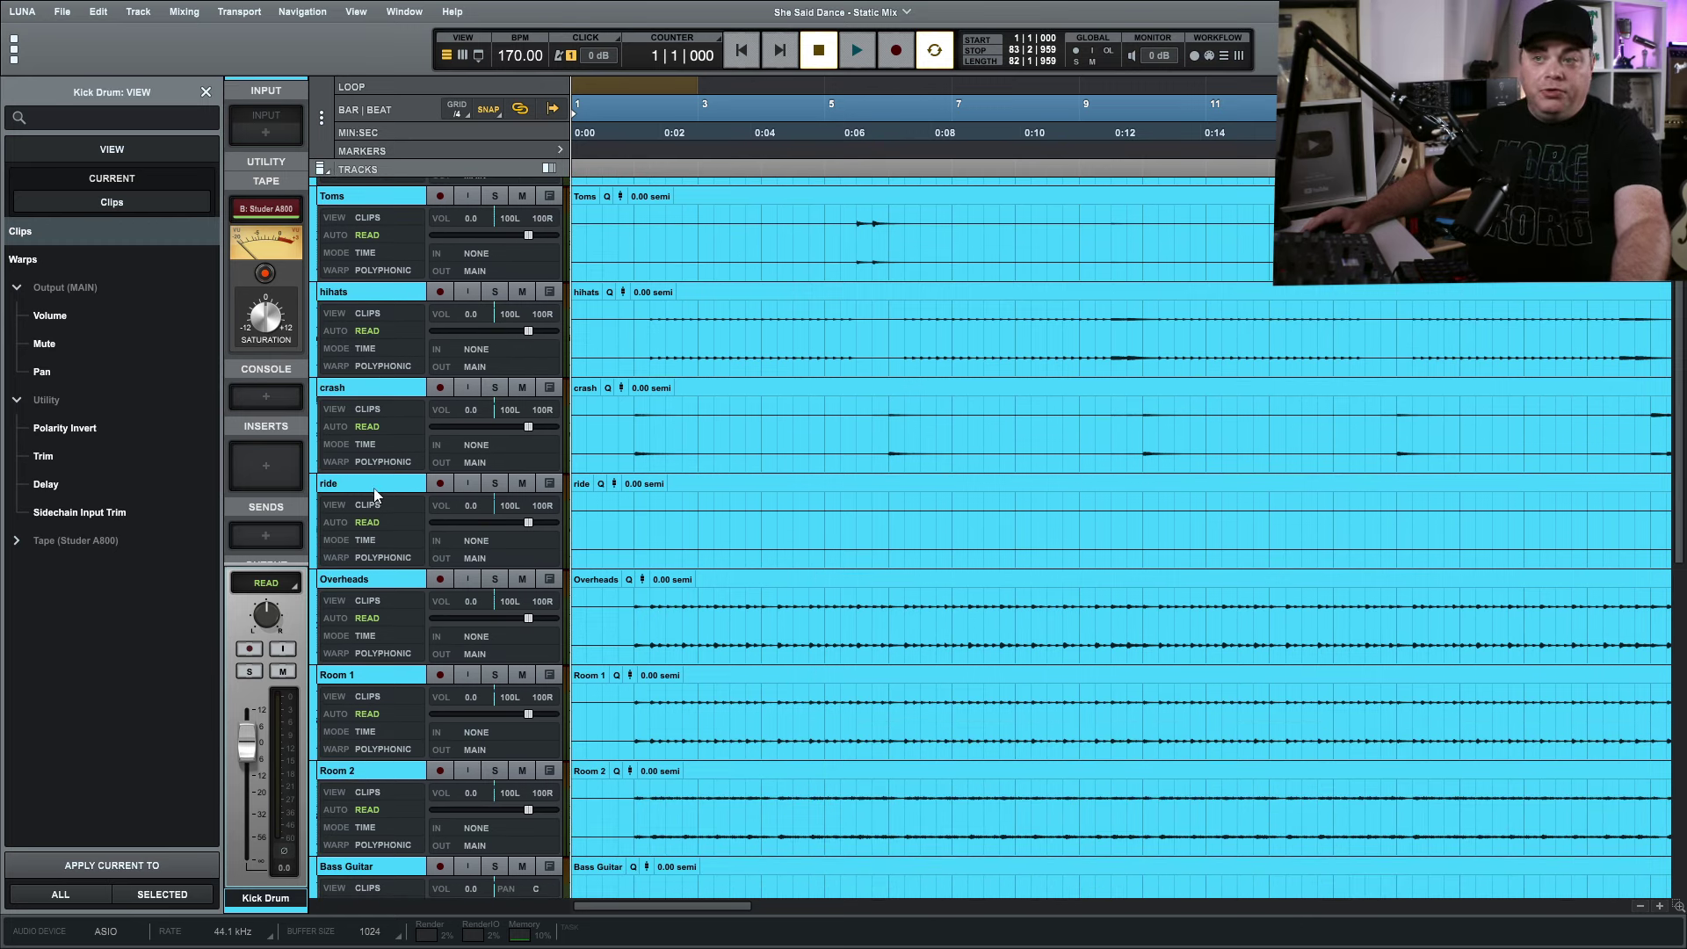
left_click(345, 777, "shift")
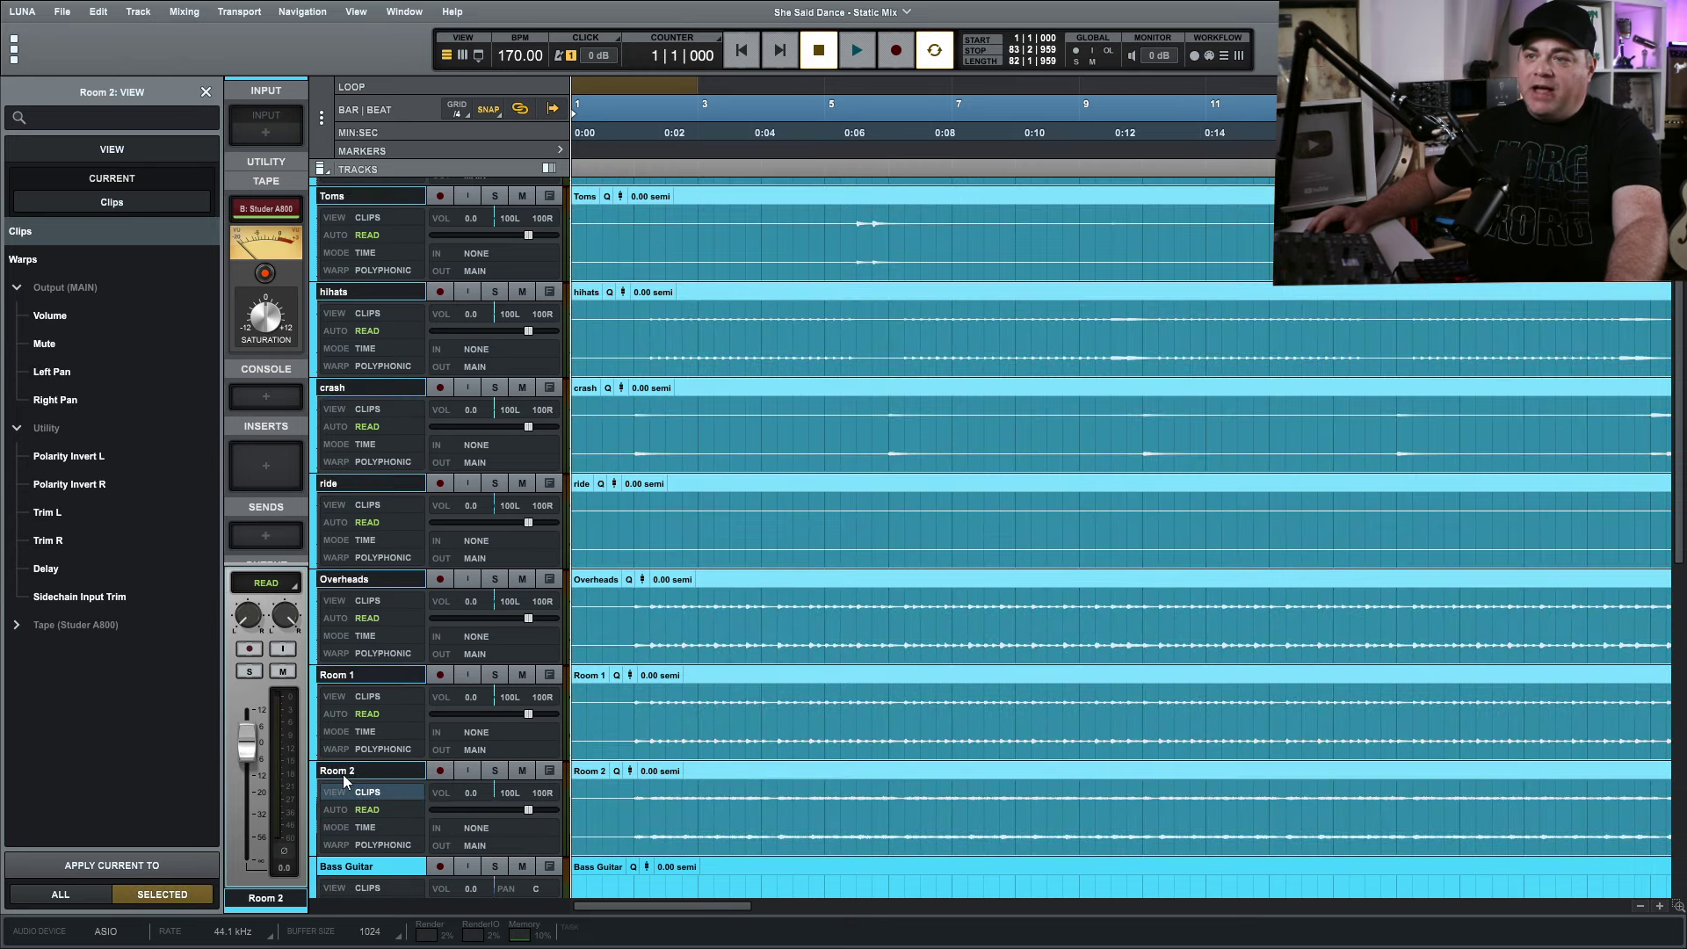
Step: Colour the selected drum tracks pale blue-grey and select the Bass Guitar track
left_click(325, 771)
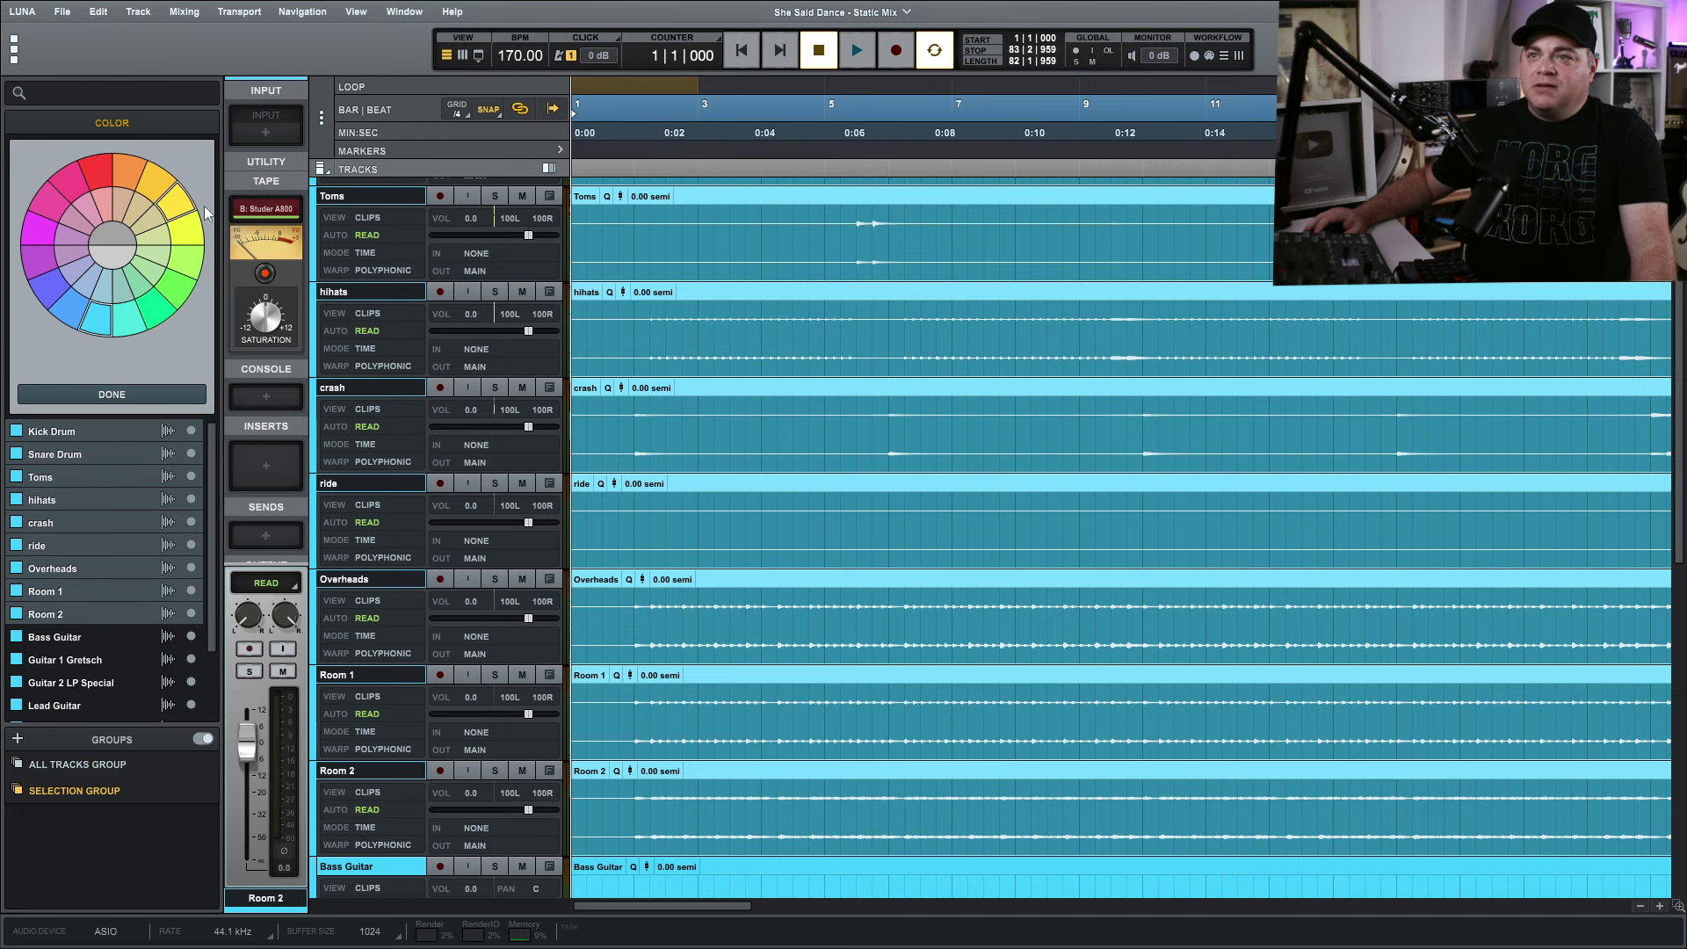
left_click(172, 207)
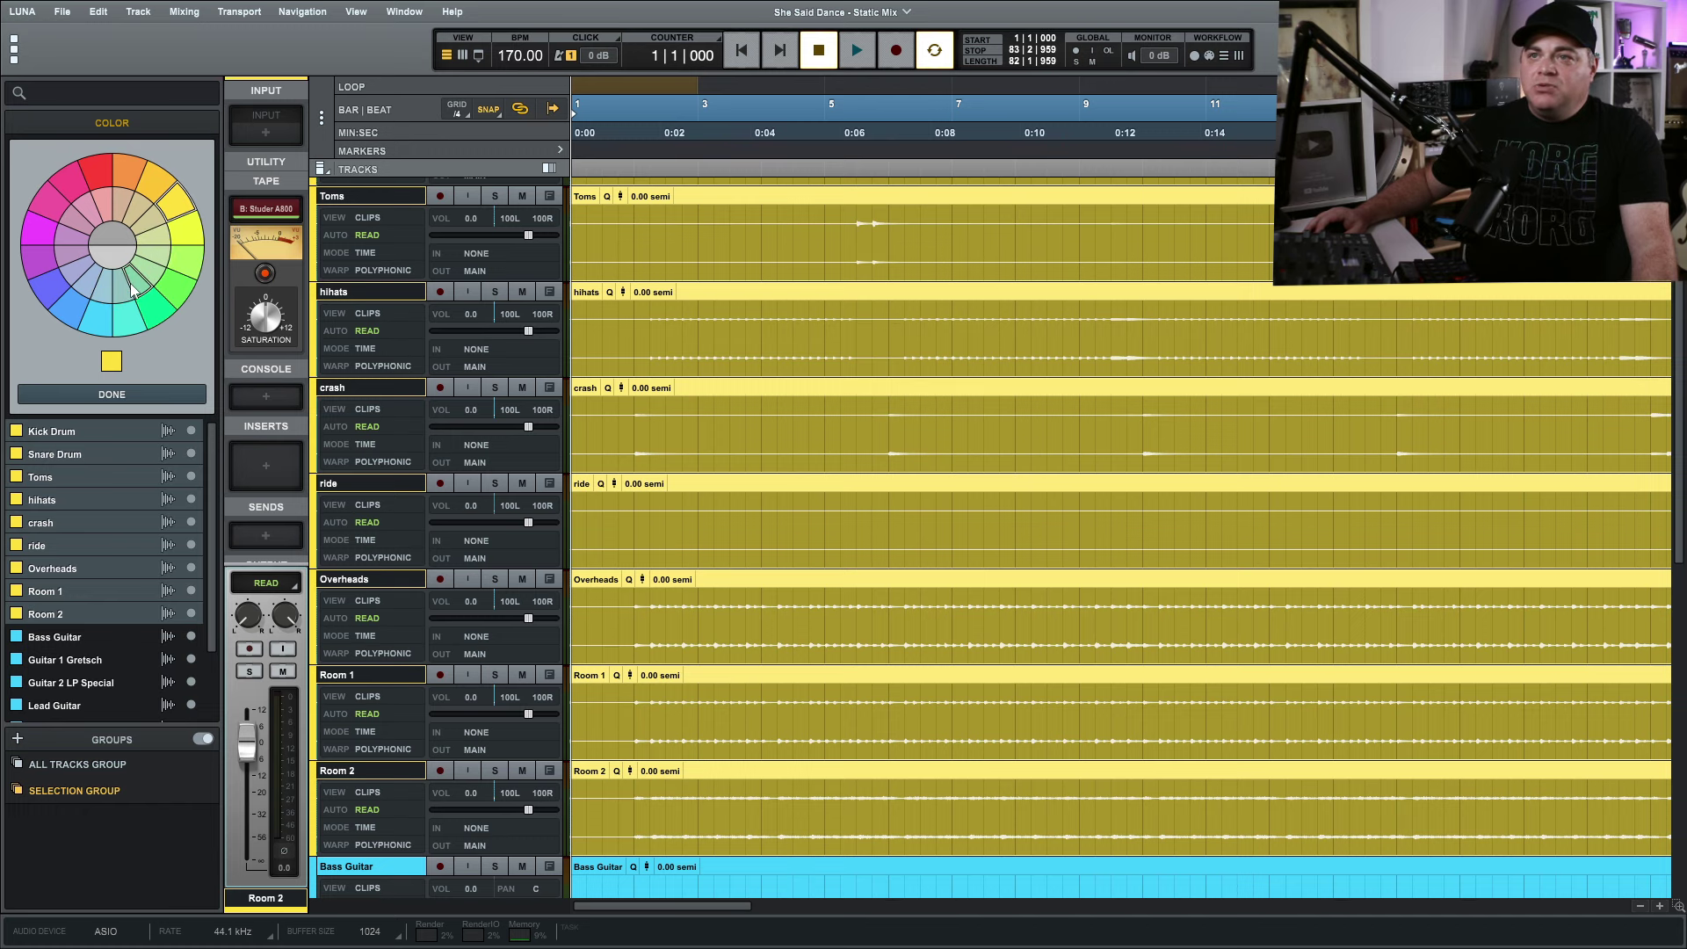
left_click(80, 284)
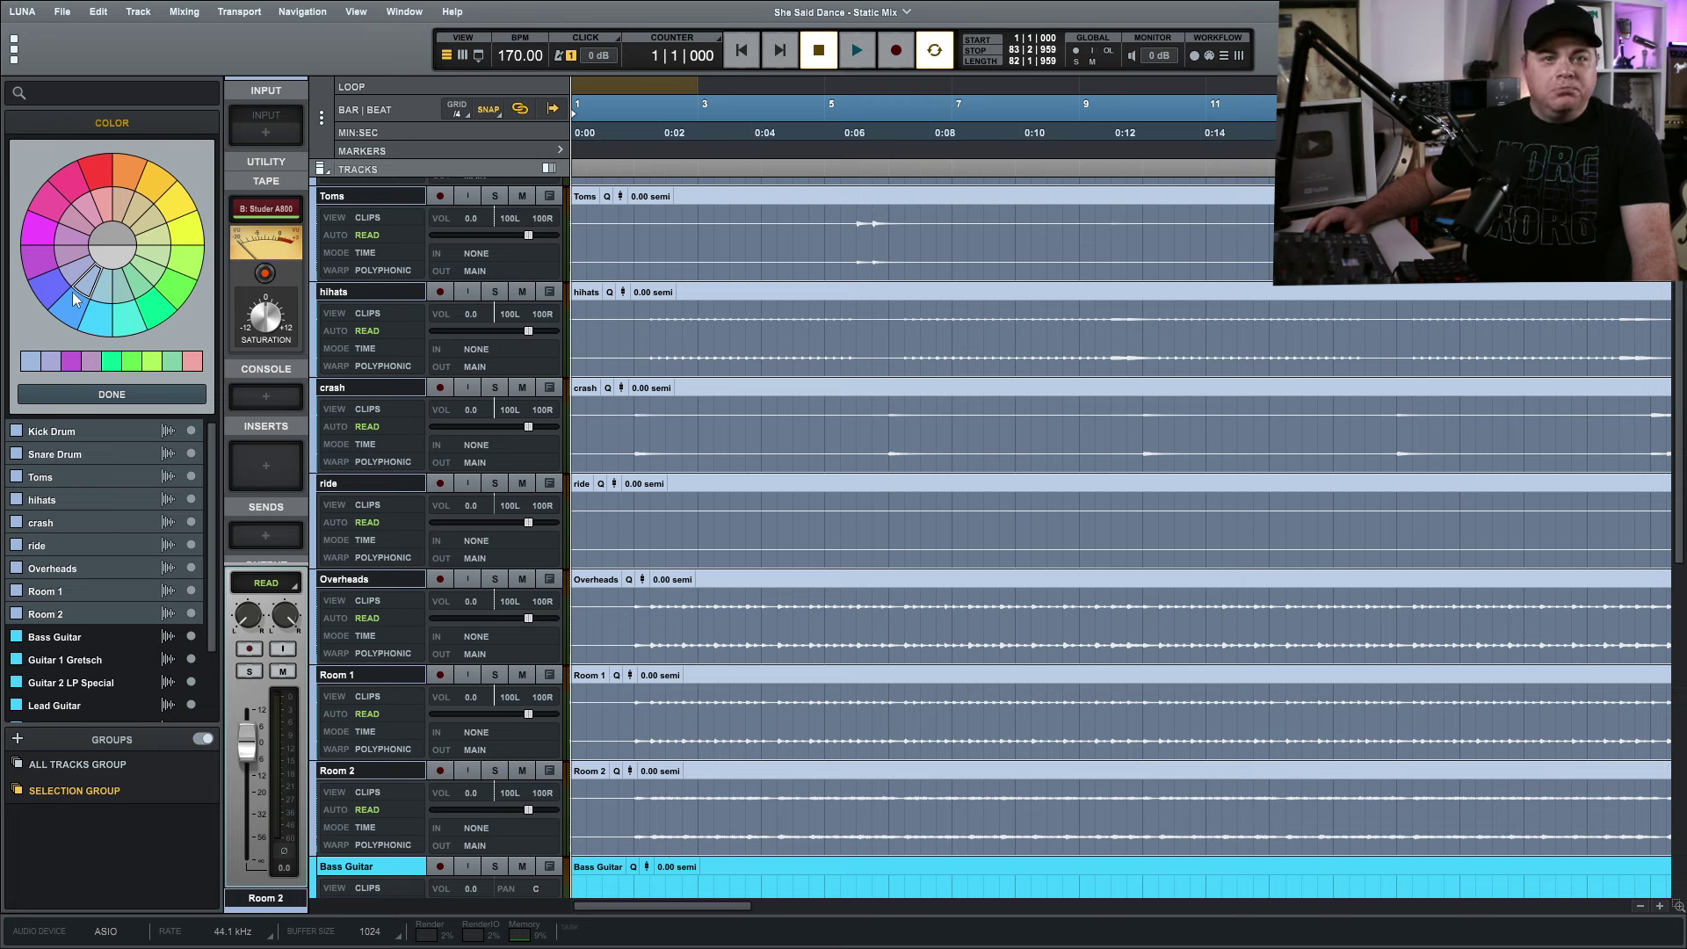
scroll(386, 583, "down", 3)
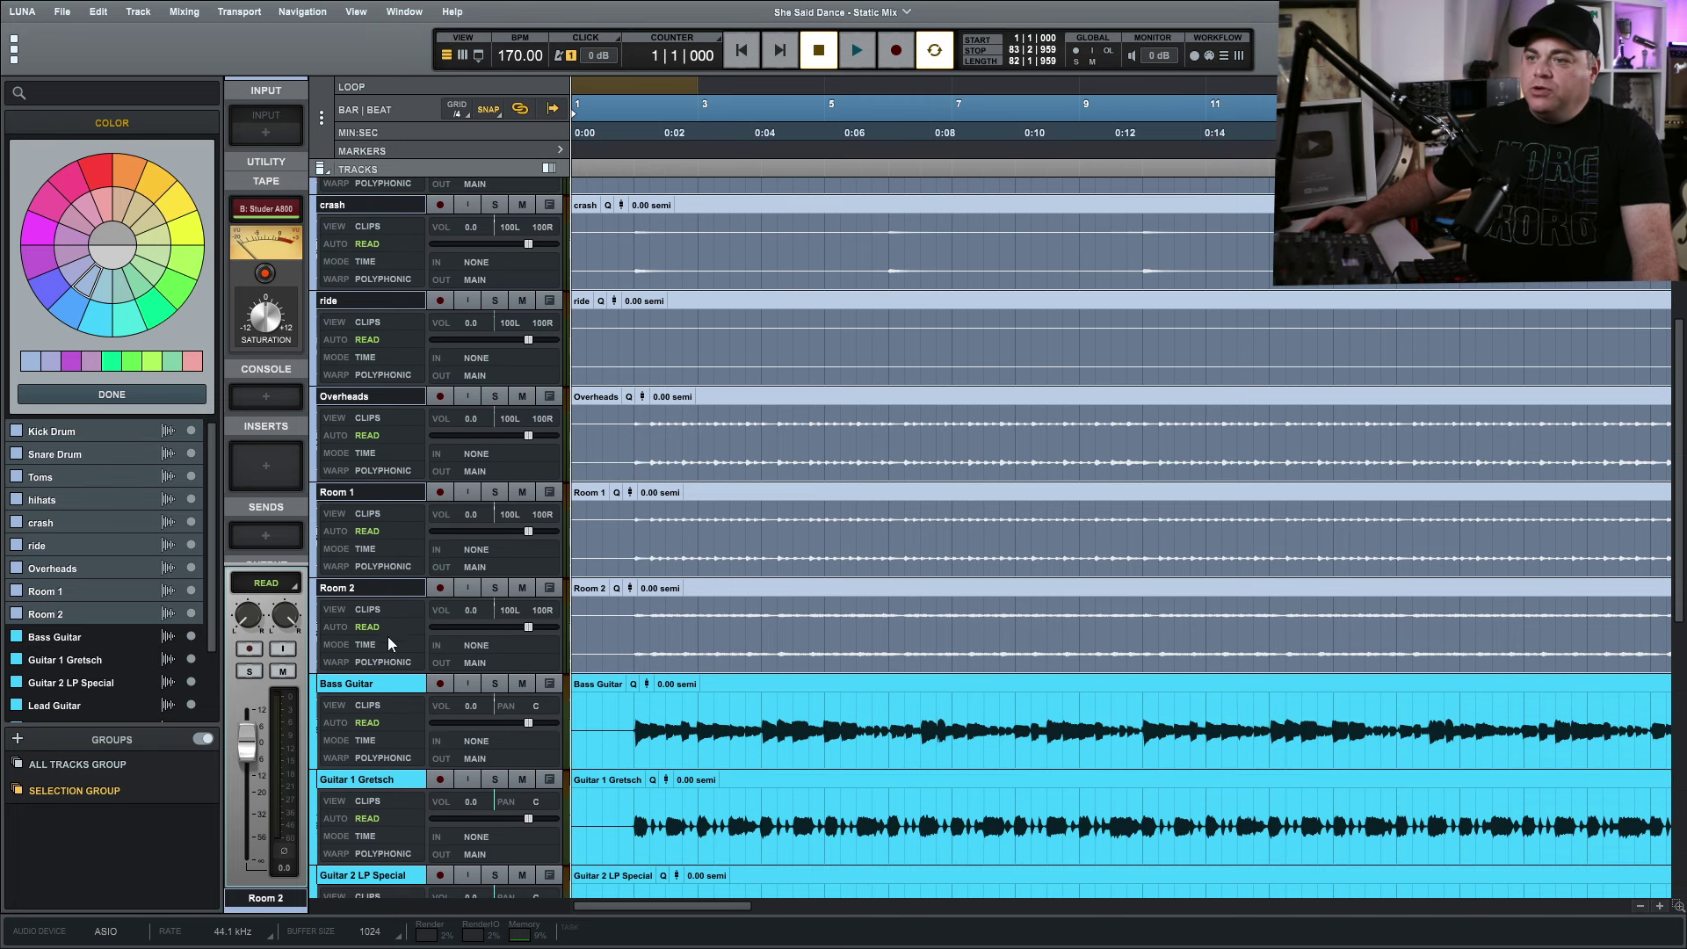
scroll(418, 674, "down", 1)
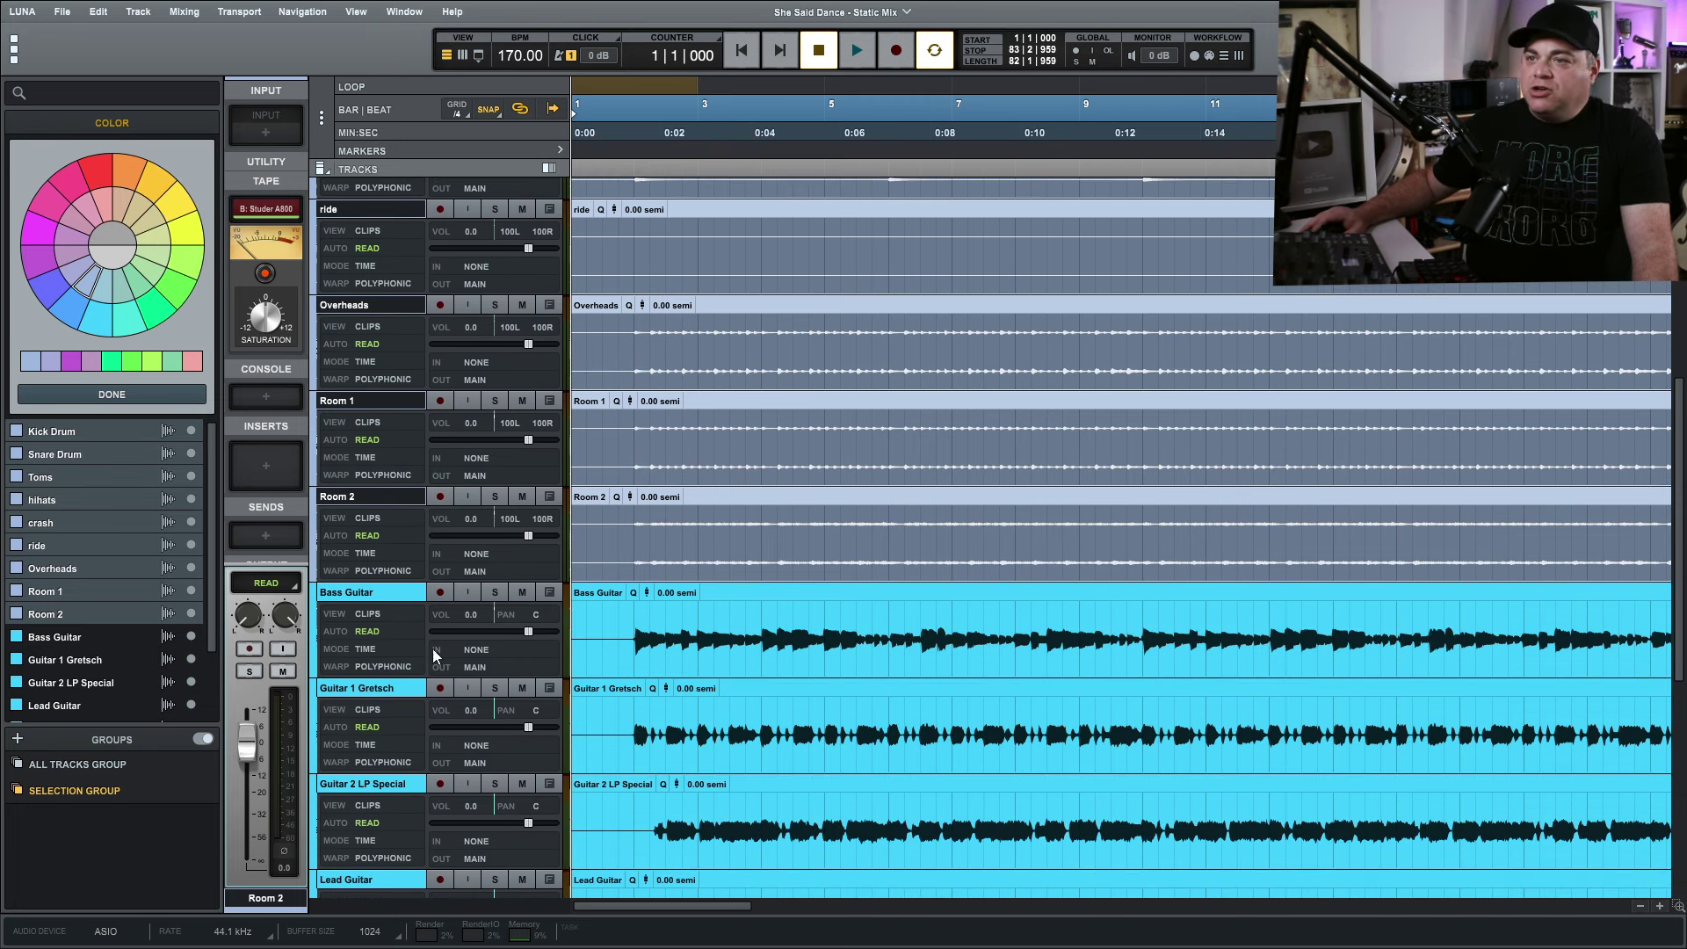
left_click(370, 592)
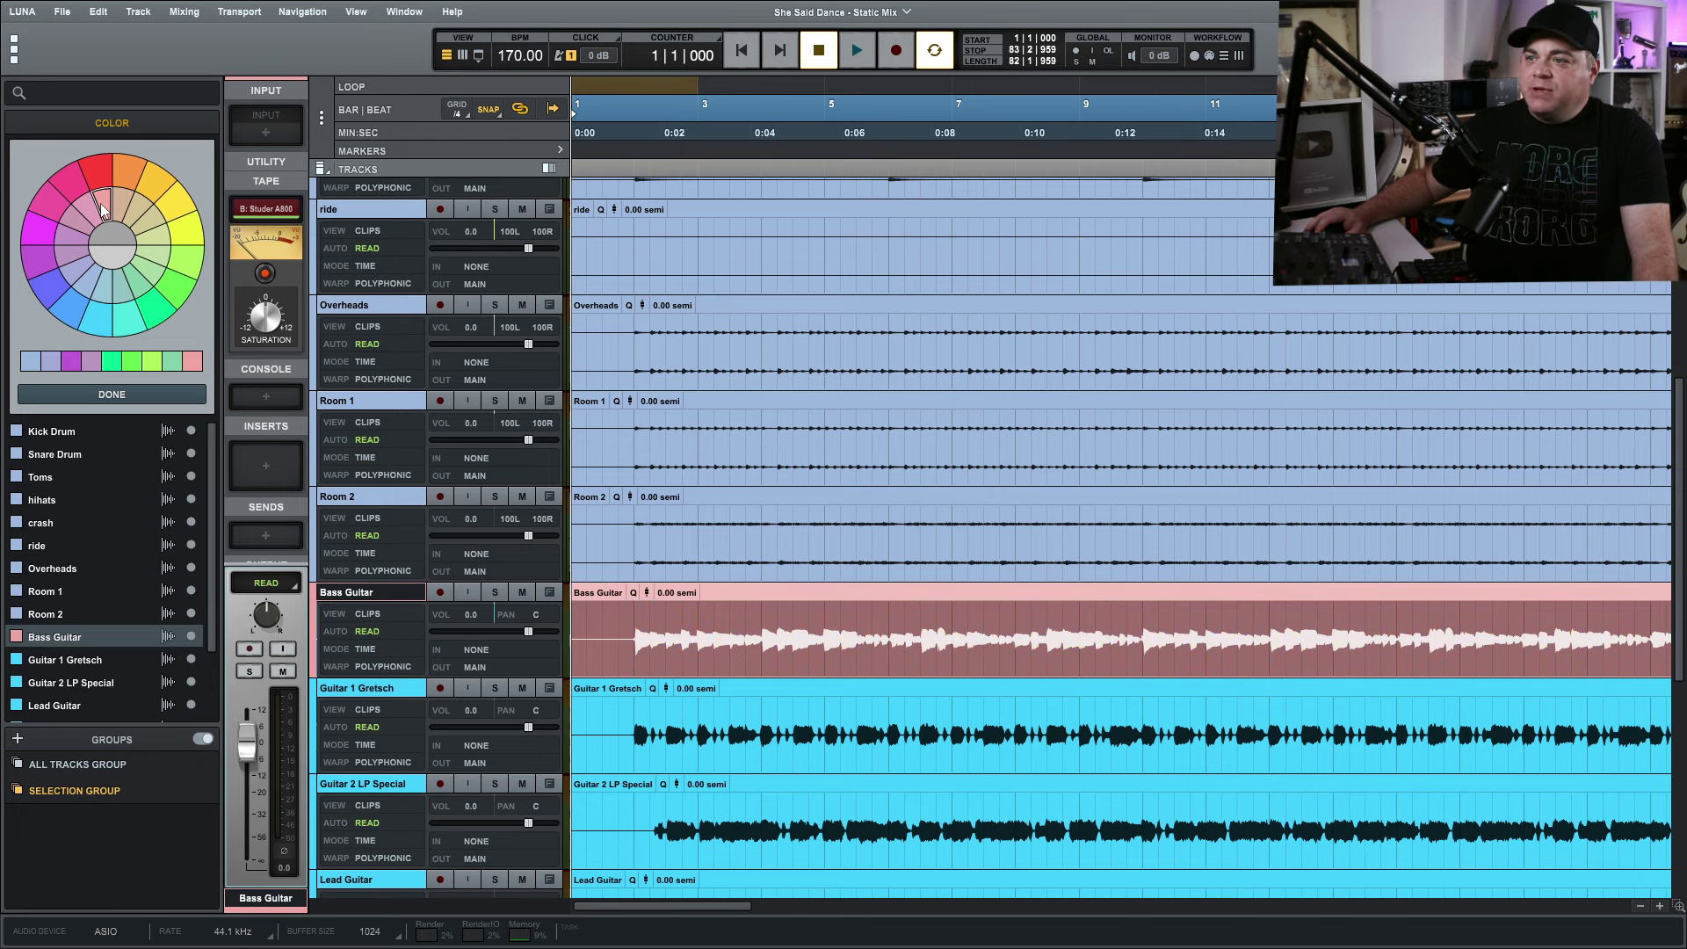
Step: Colour the Guitar 1 Gretsch and Guitar 2 LP Special tracks red
left_click(352, 689)
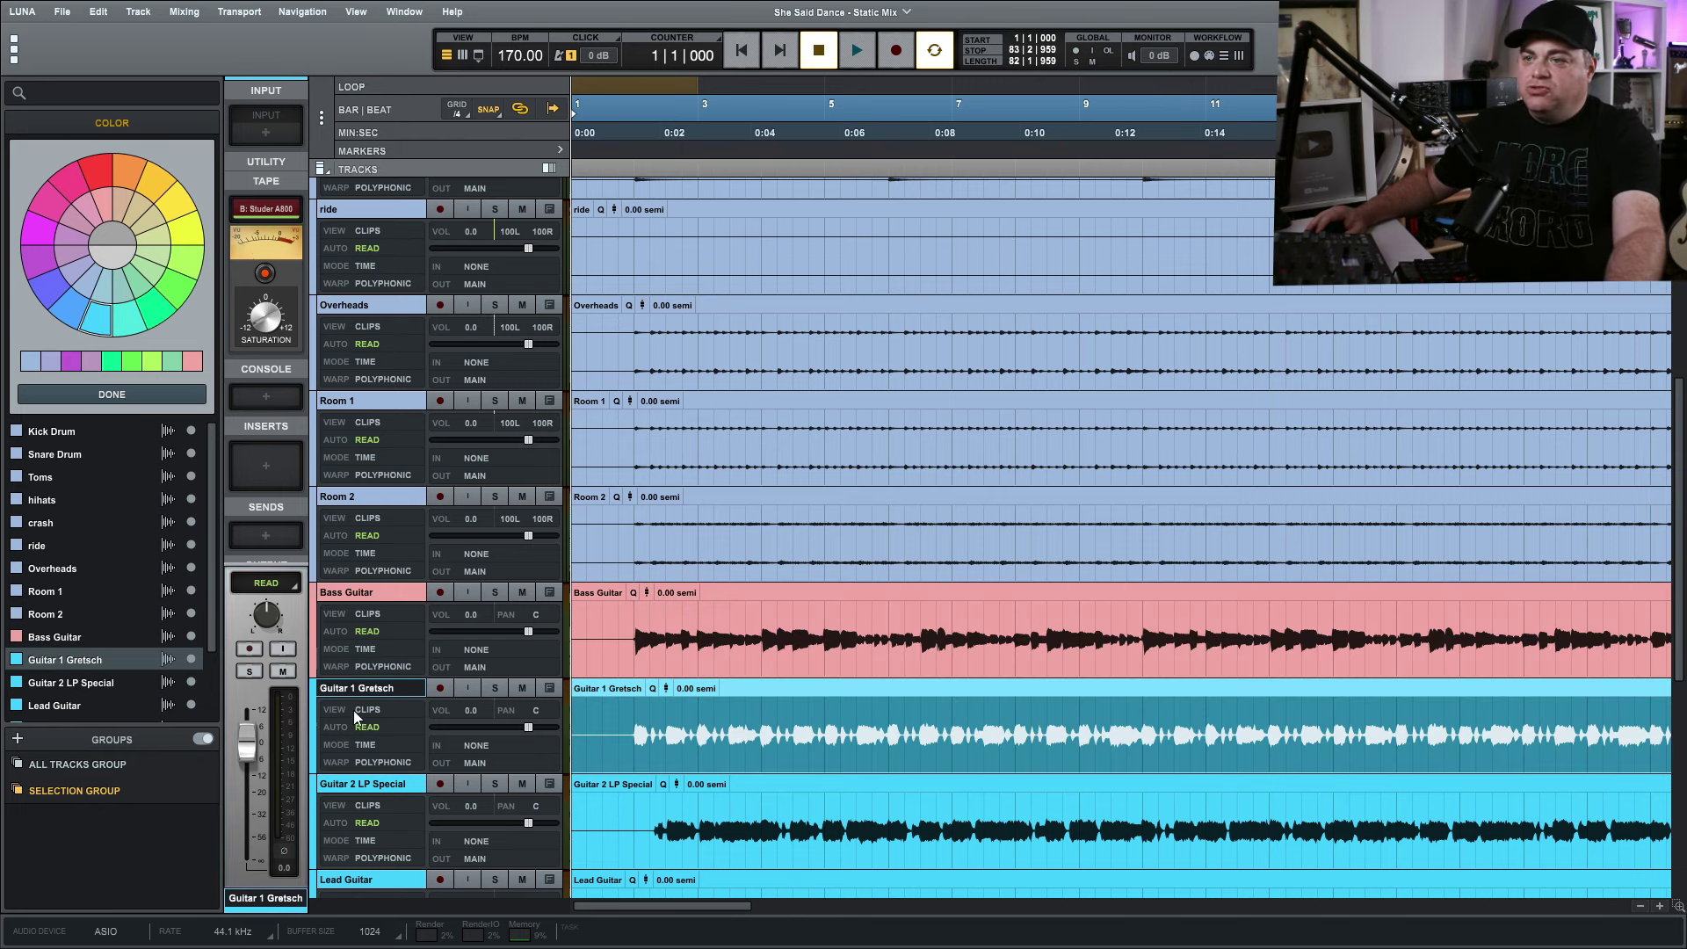
left_click(334, 788, "shift")
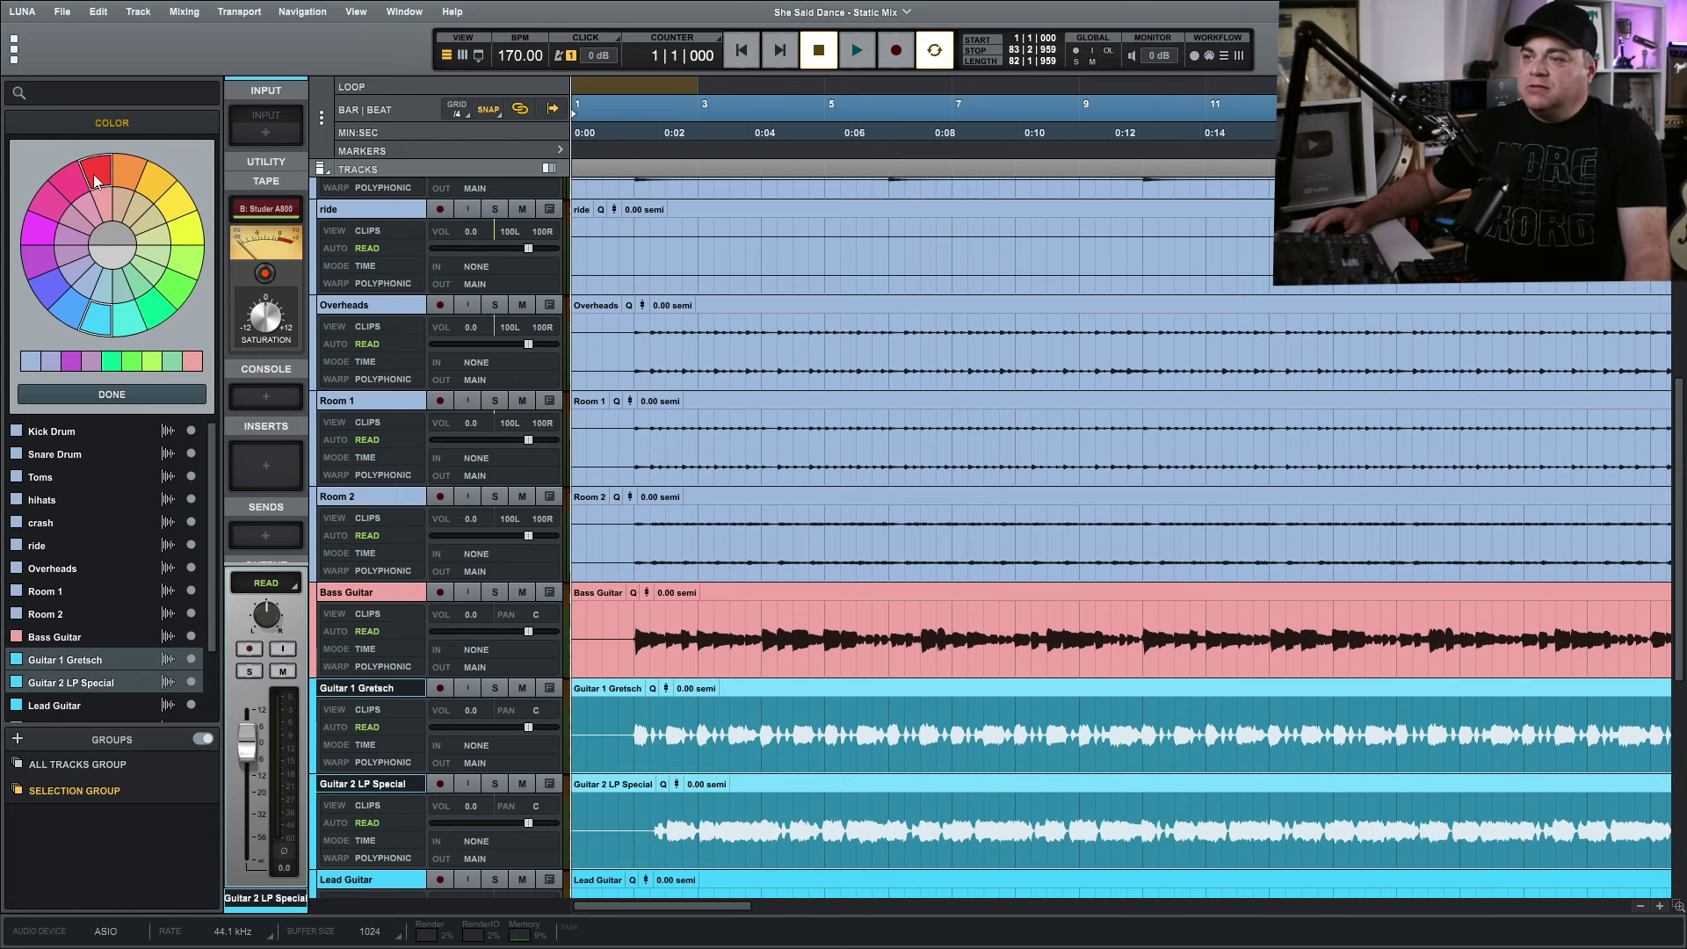
left_click(94, 174)
scroll(397, 732, "down", 3)
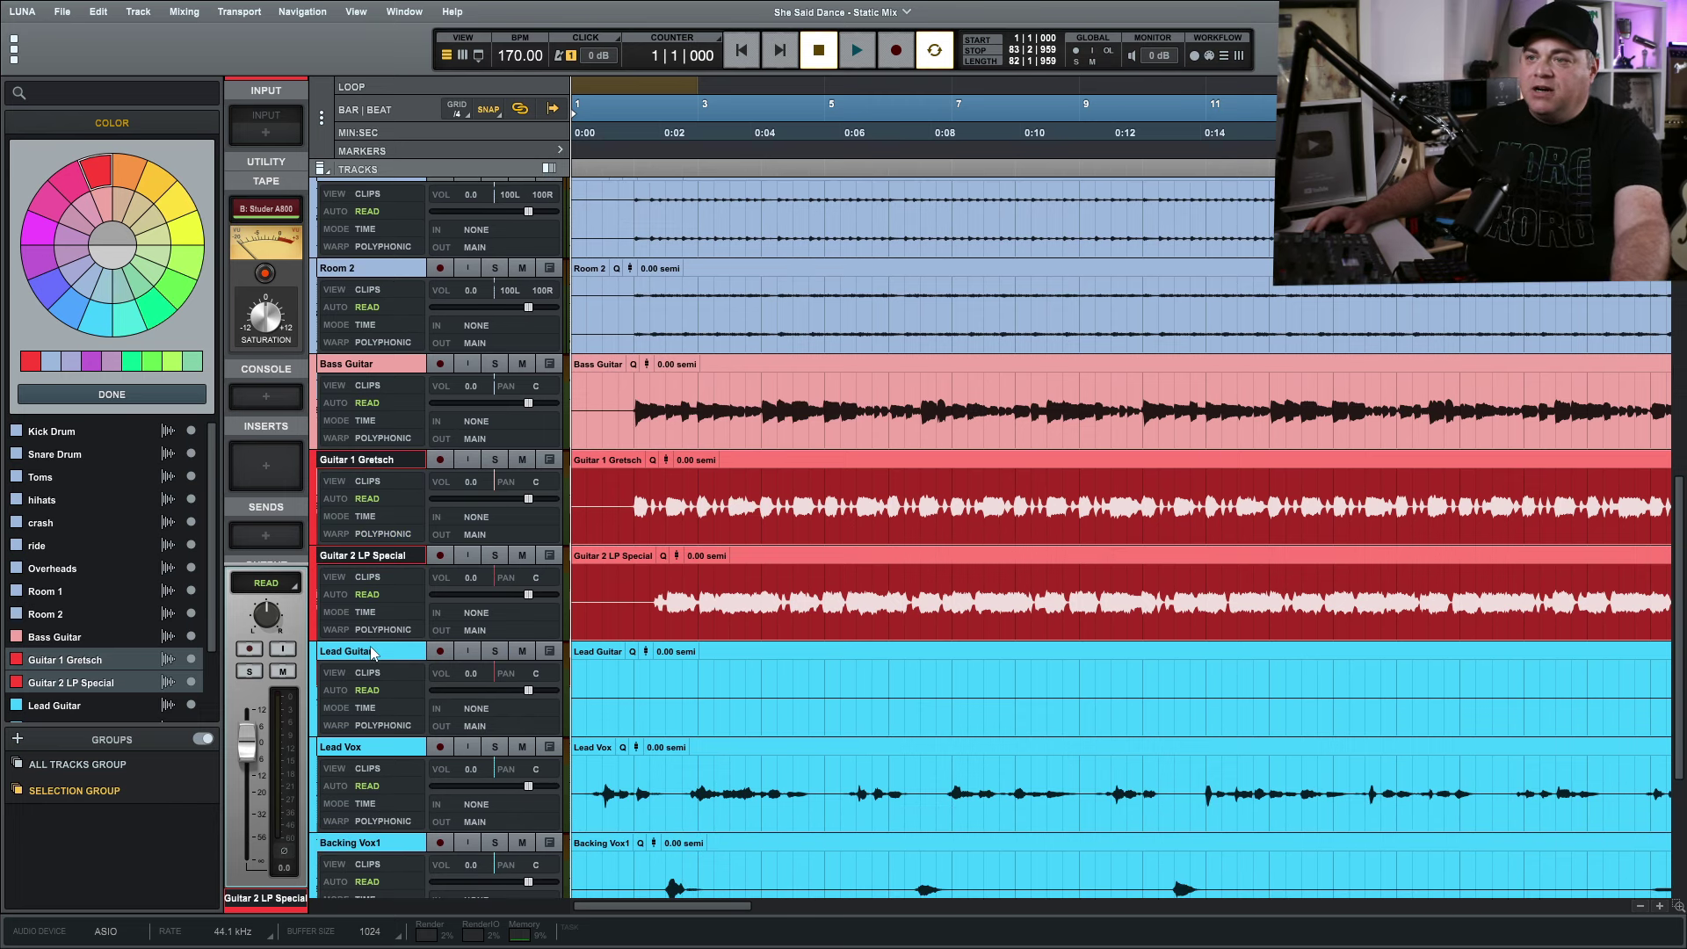
Step: Colour the Lead Vox track purple
left_click(339, 654)
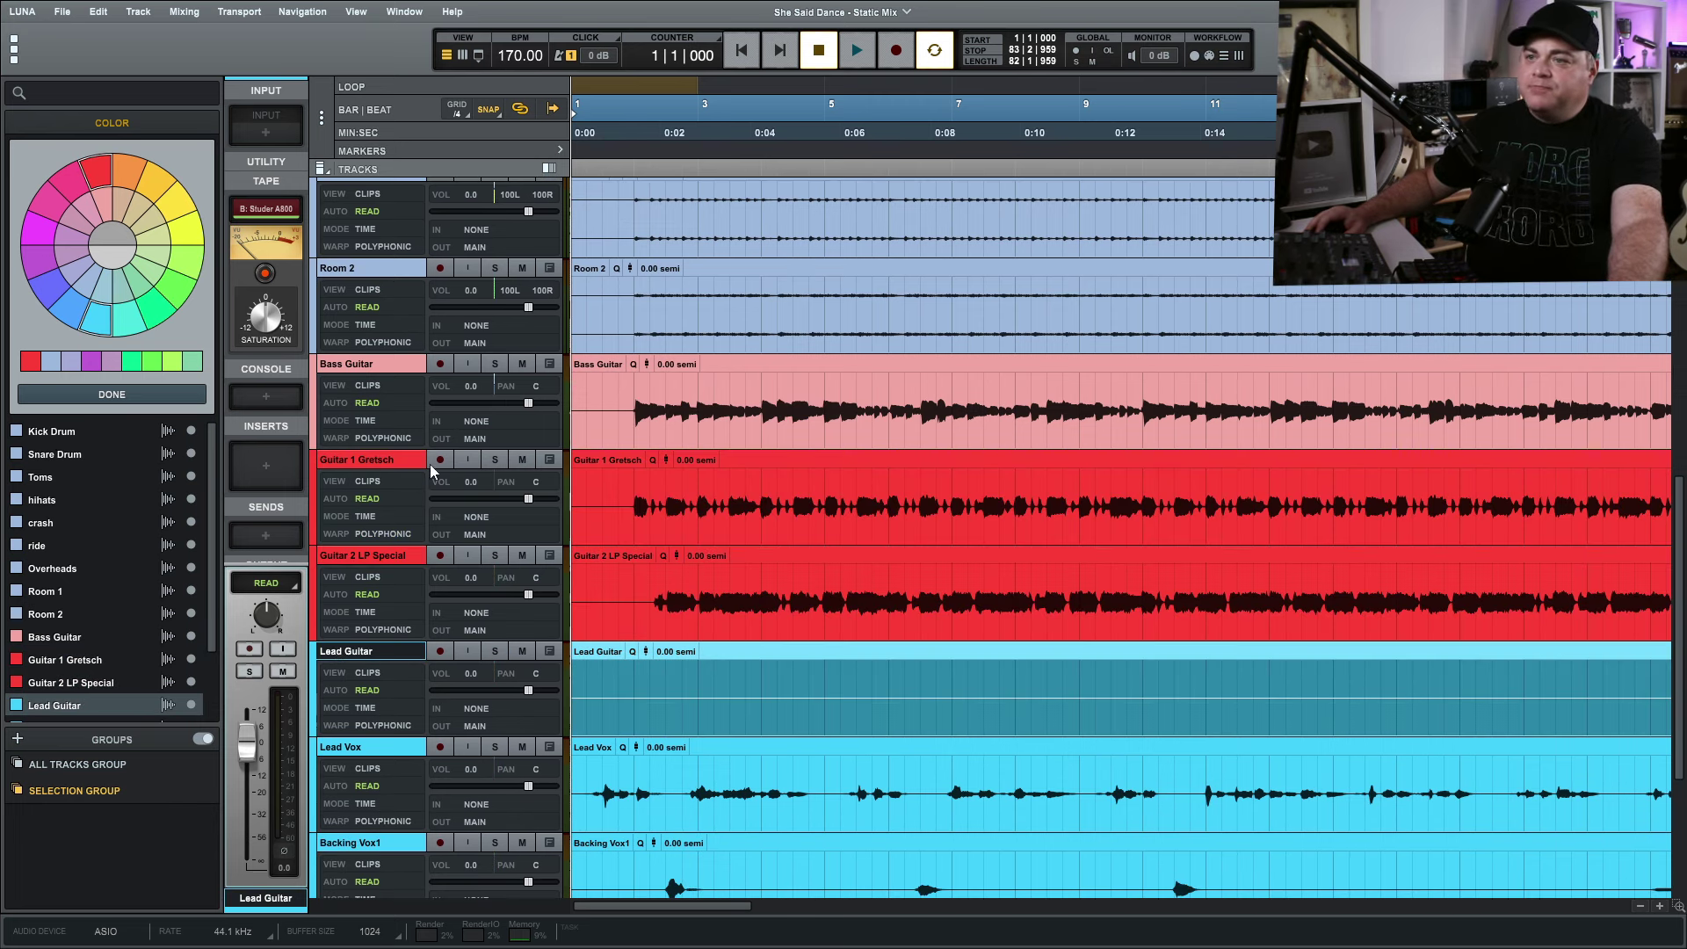
left_click(380, 755)
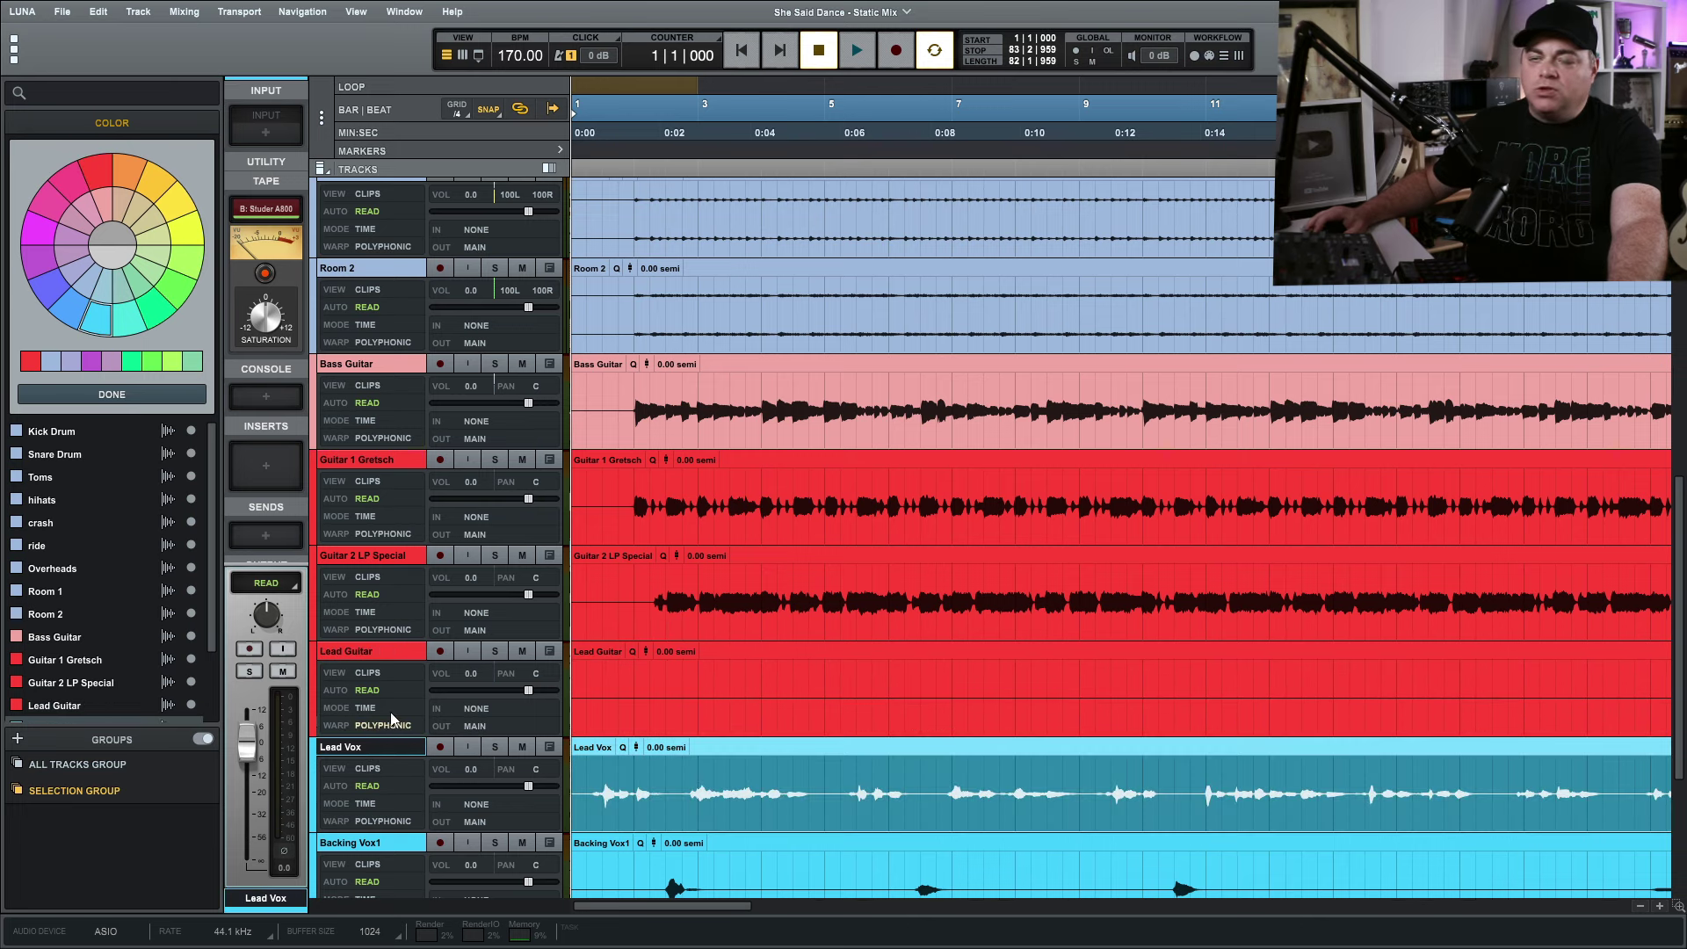
left_click(42, 267)
scroll(422, 840, "down", 3)
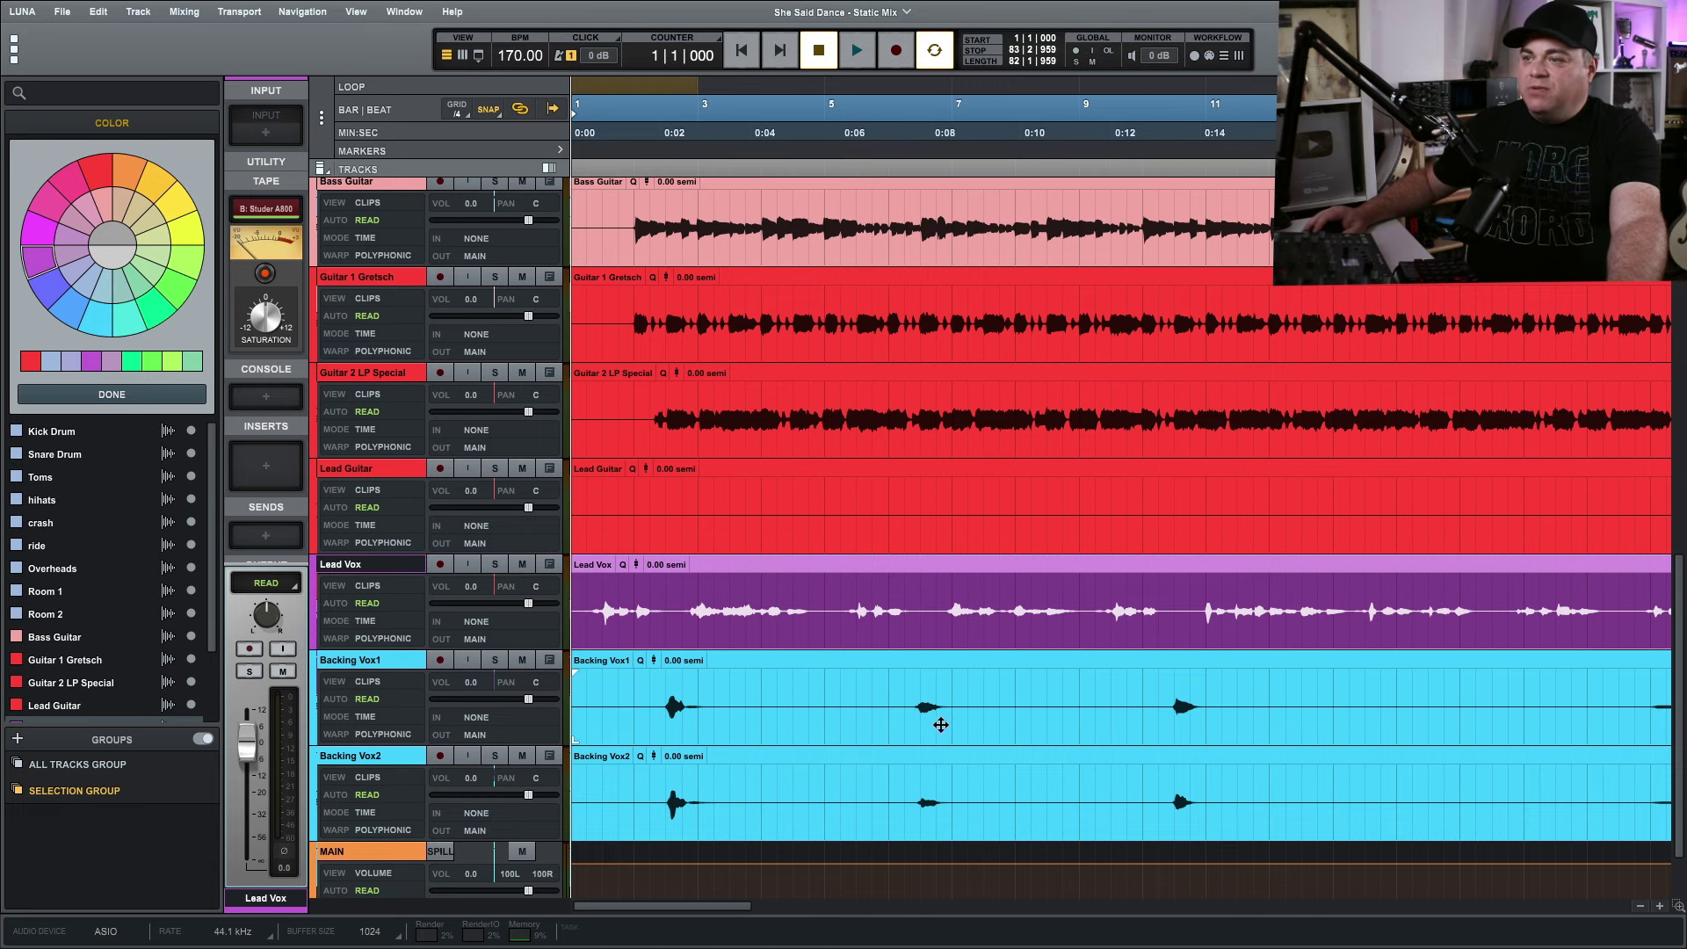
scroll(375, 646, "down", 2)
scroll(361, 634, "up", 3)
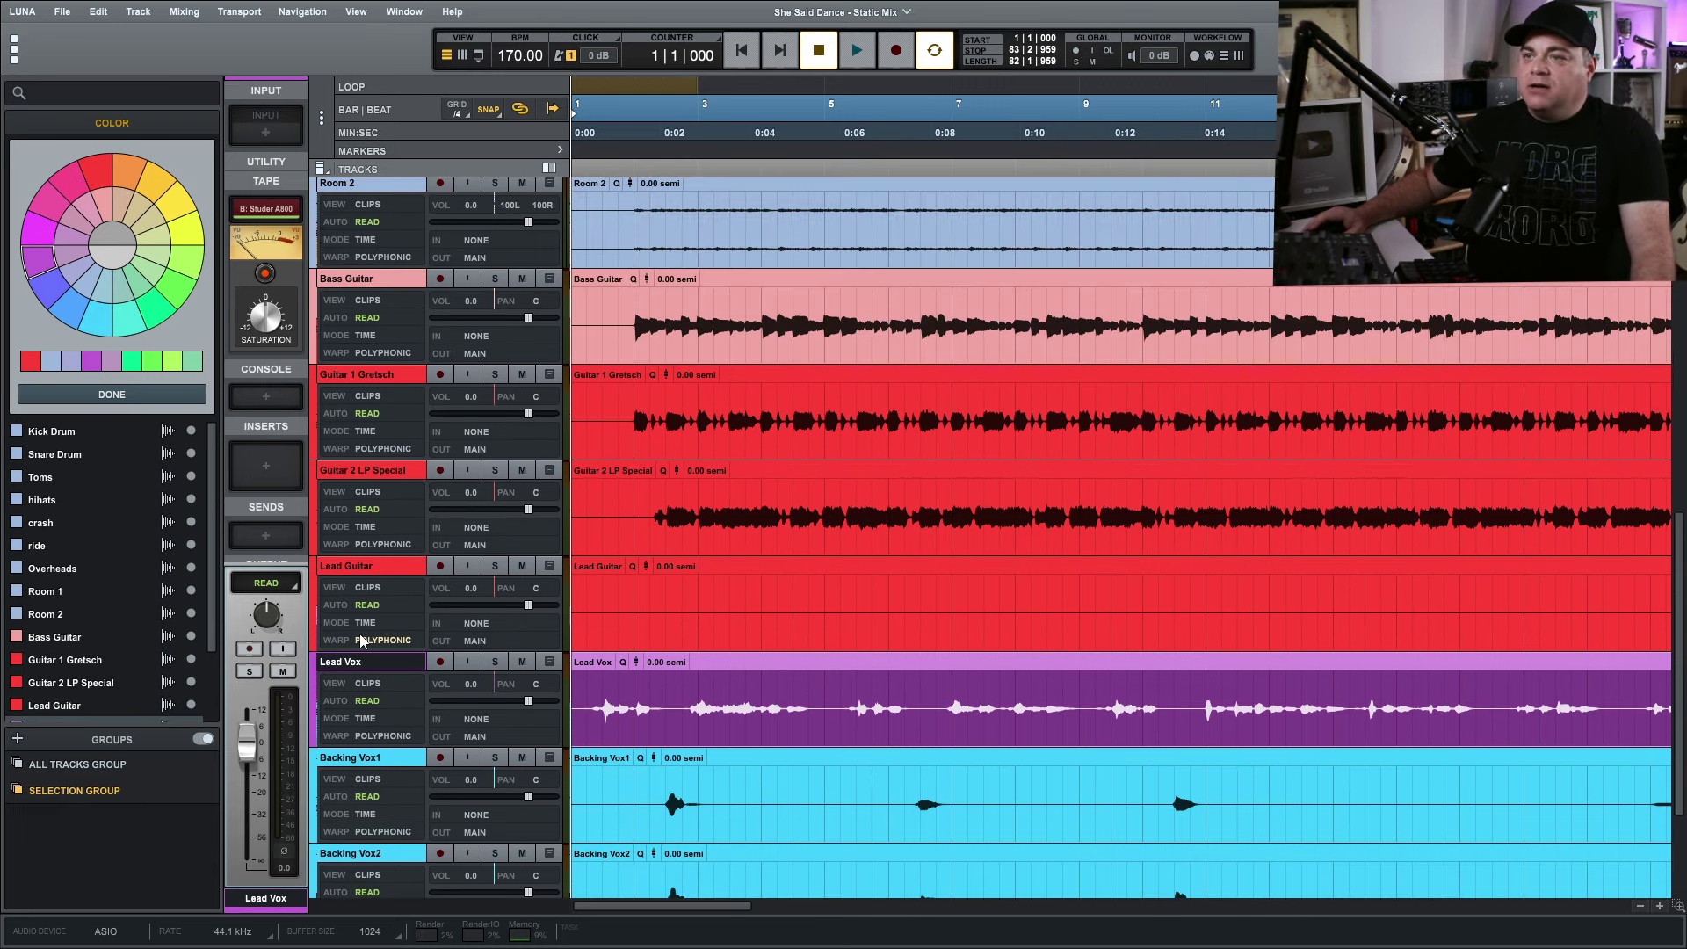
scroll(373, 614, "up", 2)
scroll(388, 584, "up", 5)
scroll(391, 574, "up", 2)
scroll(394, 561, "up", 3)
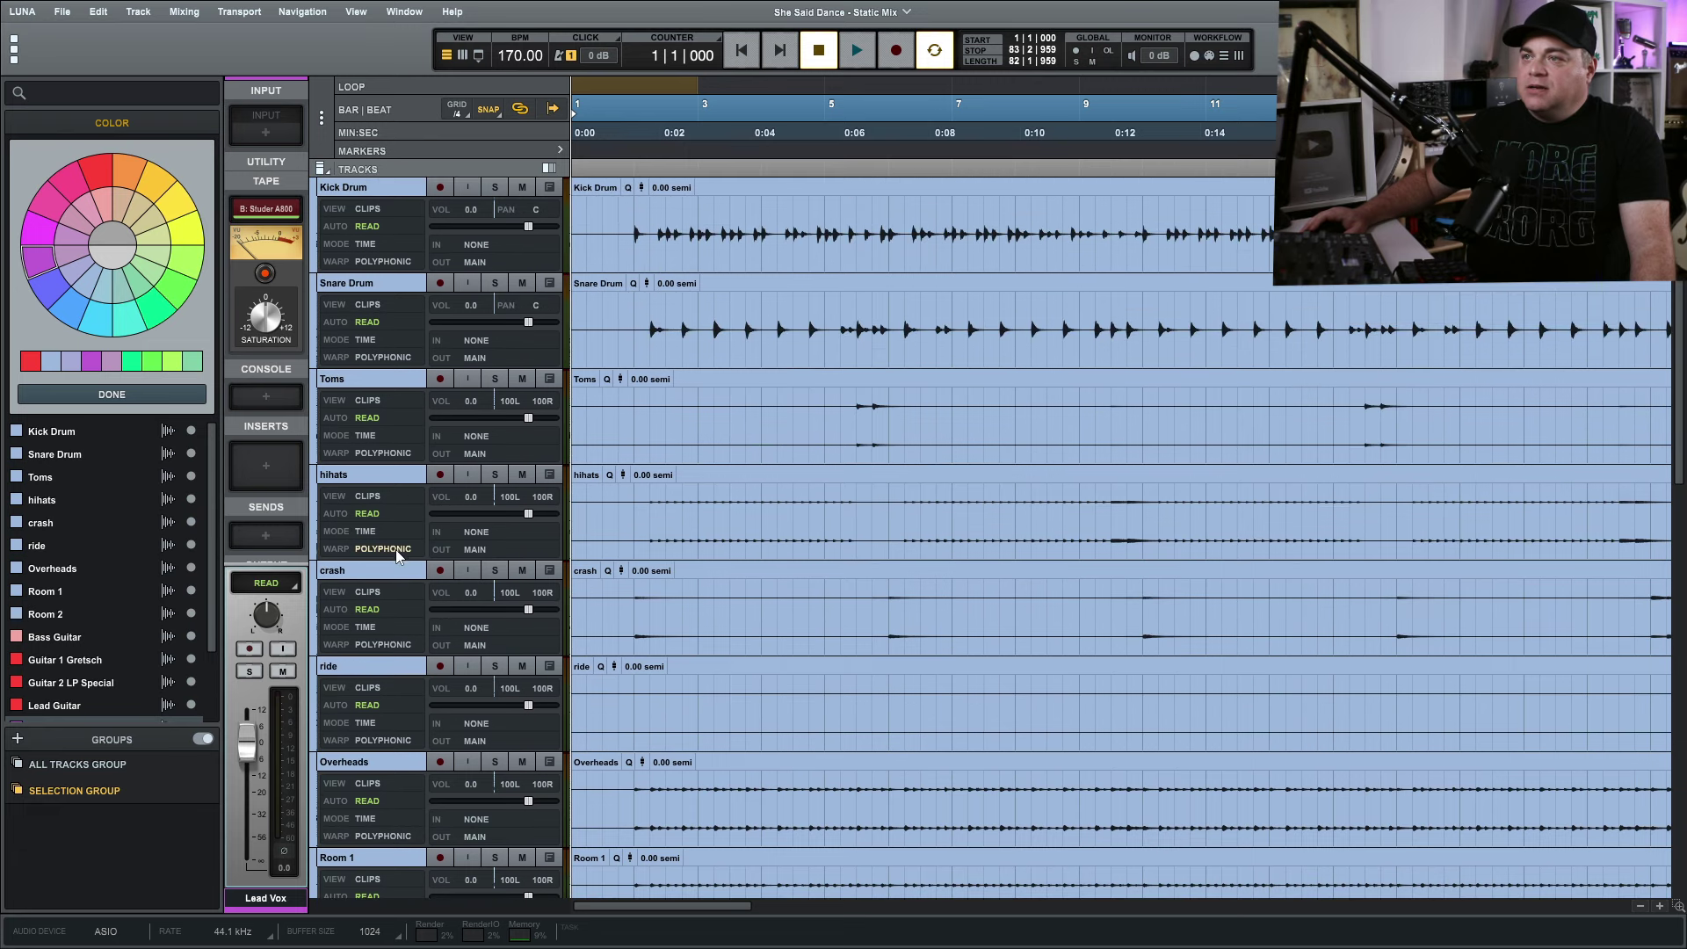
scroll(398, 547, "down", 2)
scroll(399, 547, "down", 3)
scroll(401, 547, "down", 4)
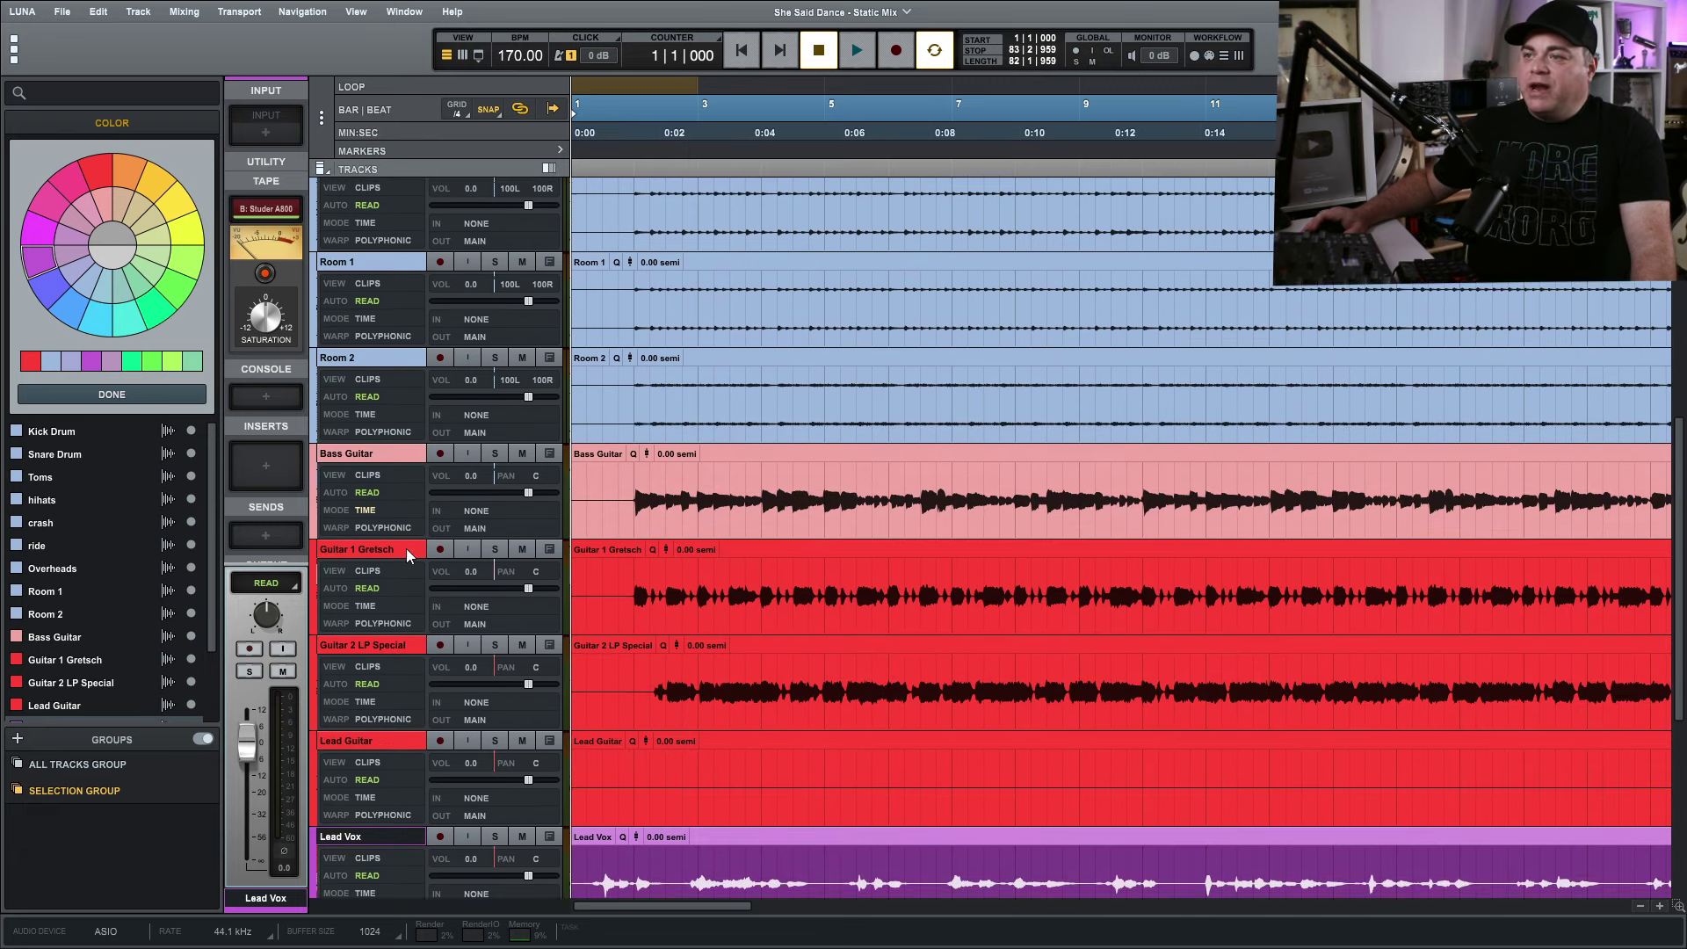